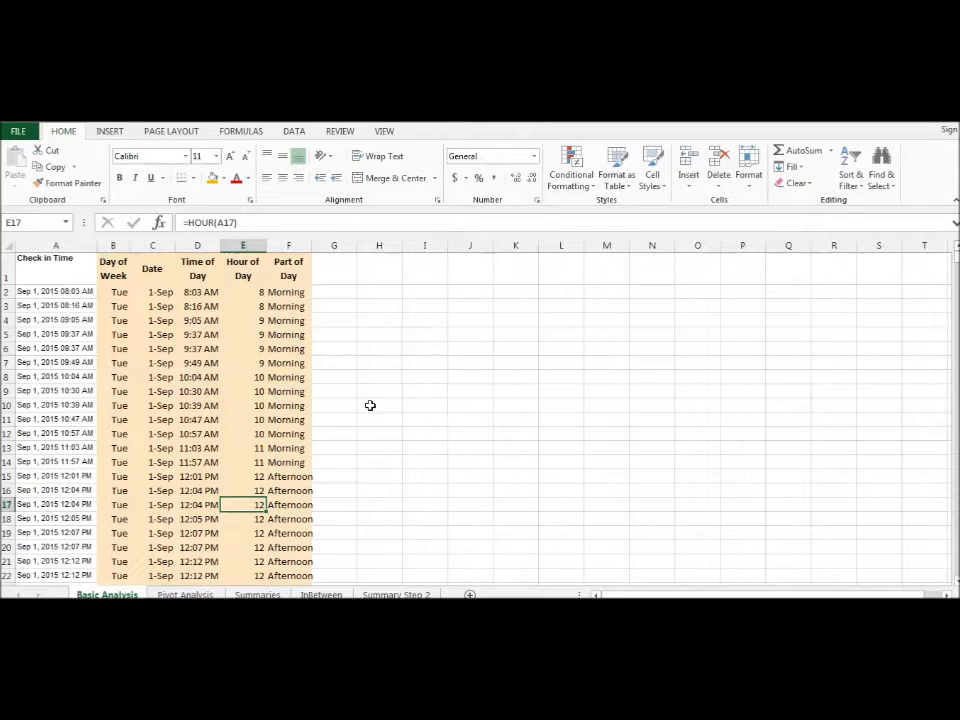
# - Look over the Pivot Analysis and Summaries sheets, and return to the Basic Analysis sheet with the check-in data
pyautogui.click(185, 594)
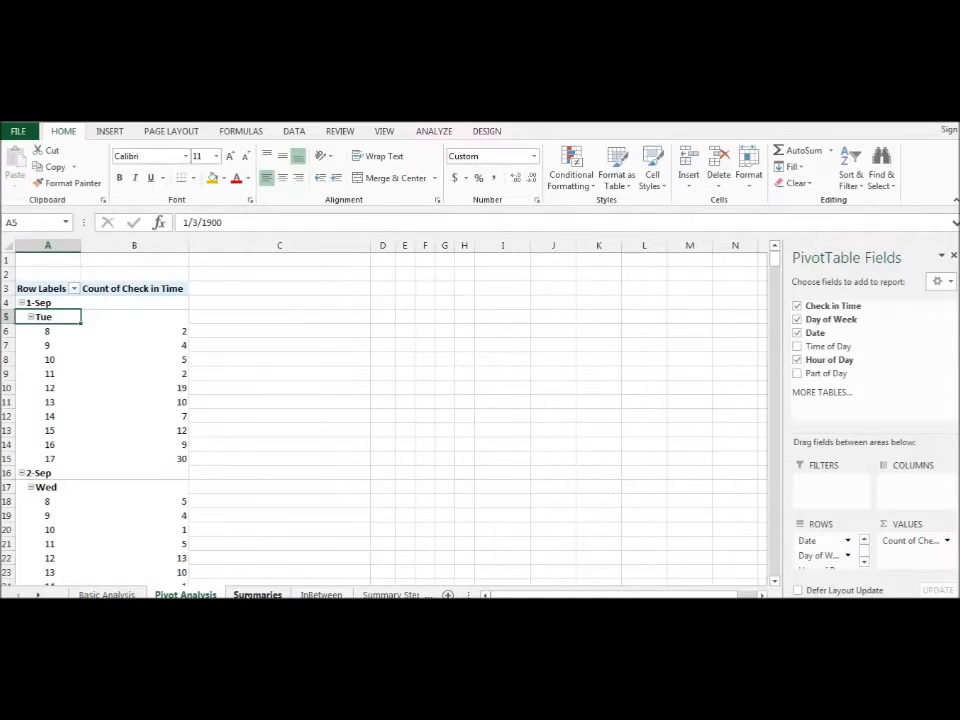
pyautogui.click(257, 594)
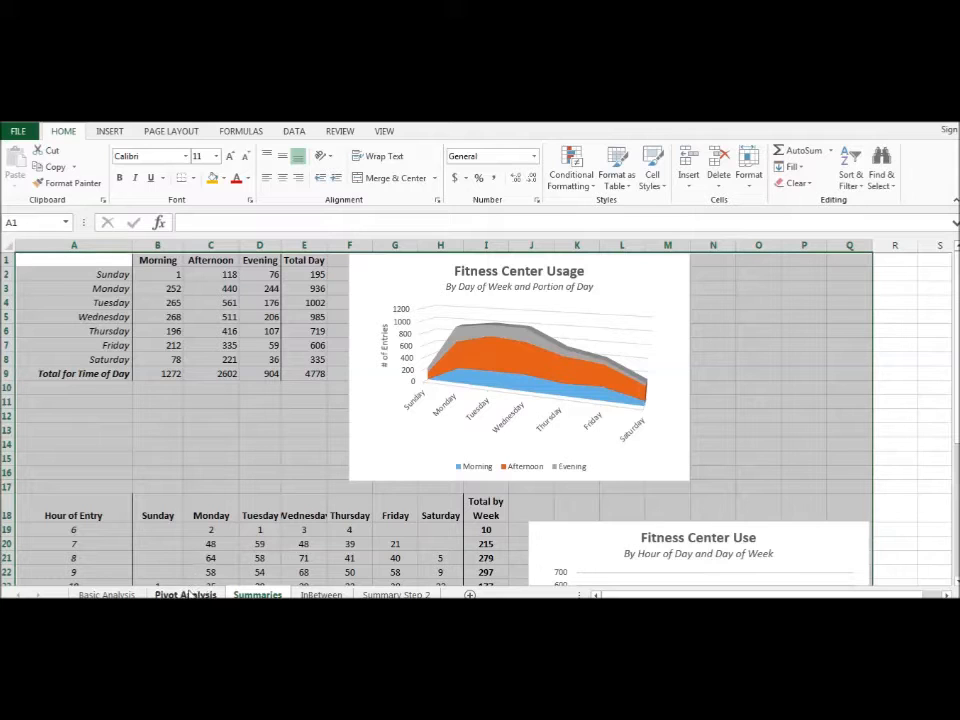
pyautogui.click(122, 595)
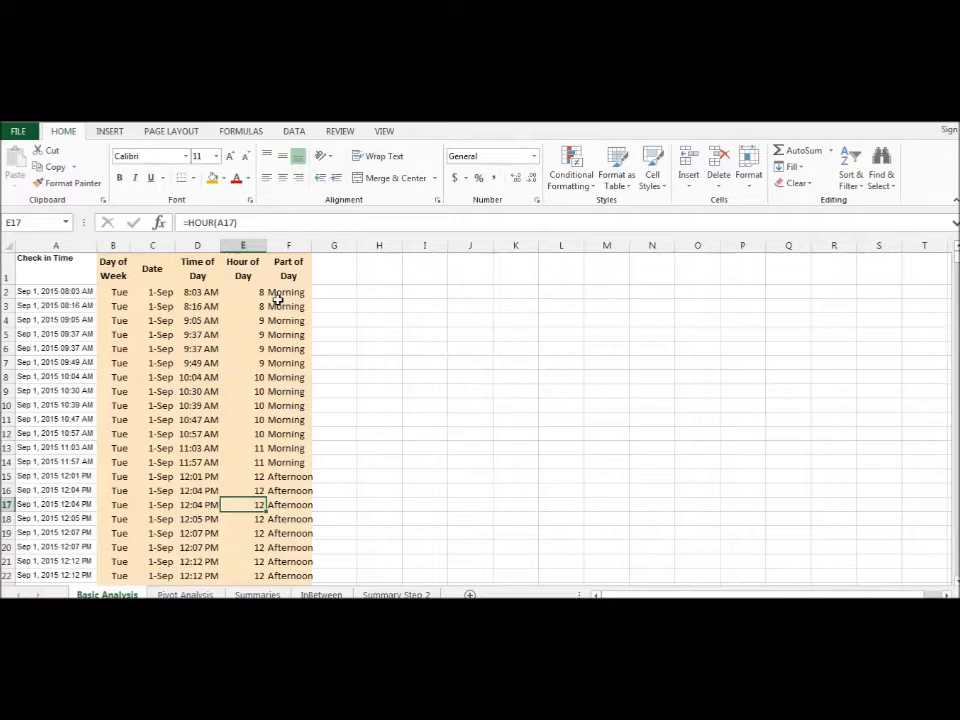
# - Open the Pivot Analysis sheet and review the fields in the pivot table's Rows area
pyautogui.click(186, 594)
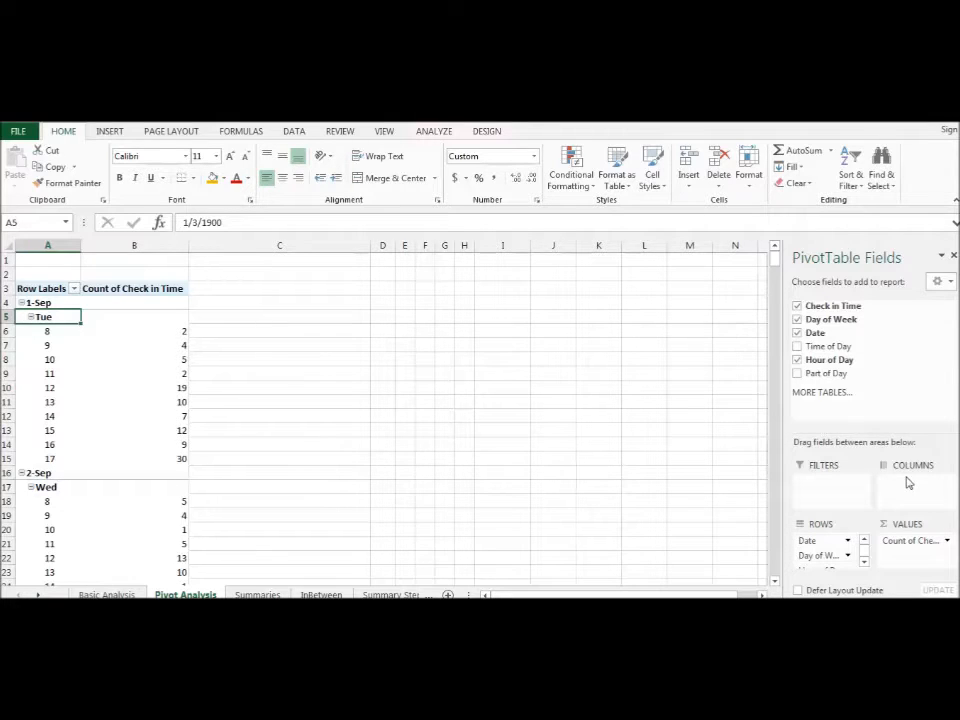
pyautogui.click(864, 563)
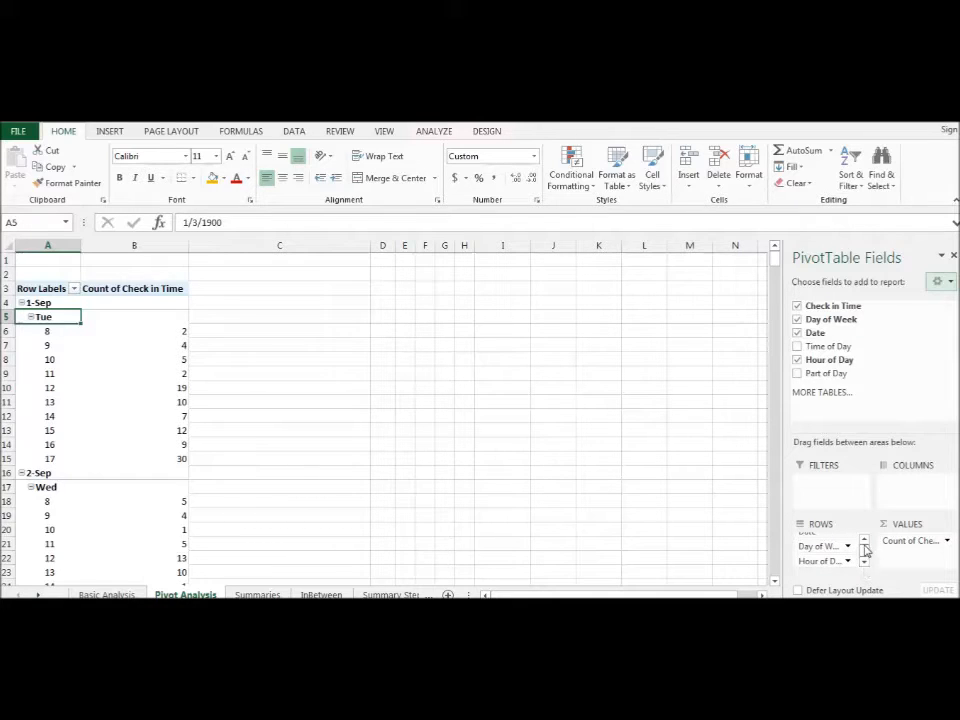
pyautogui.click(864, 541)
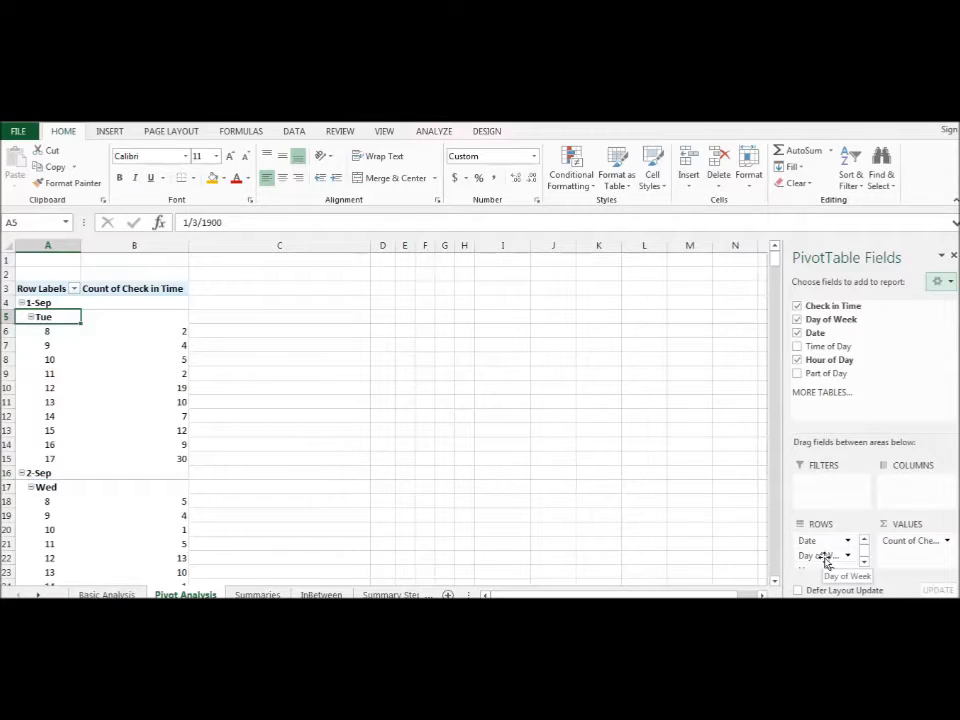
pyautogui.click(864, 562)
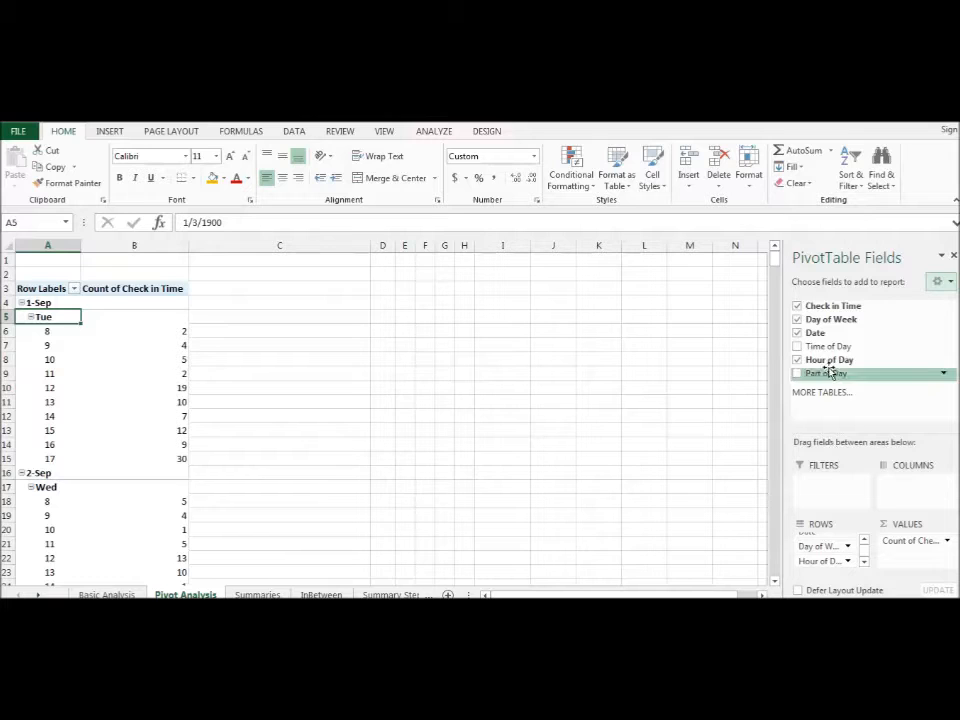
# - Examine the pivot table's hourly check-in counts further down, around 16-Sep and 17-Sep
pyautogui.moveTo(776, 275); pyautogui.dragTo(773, 405)
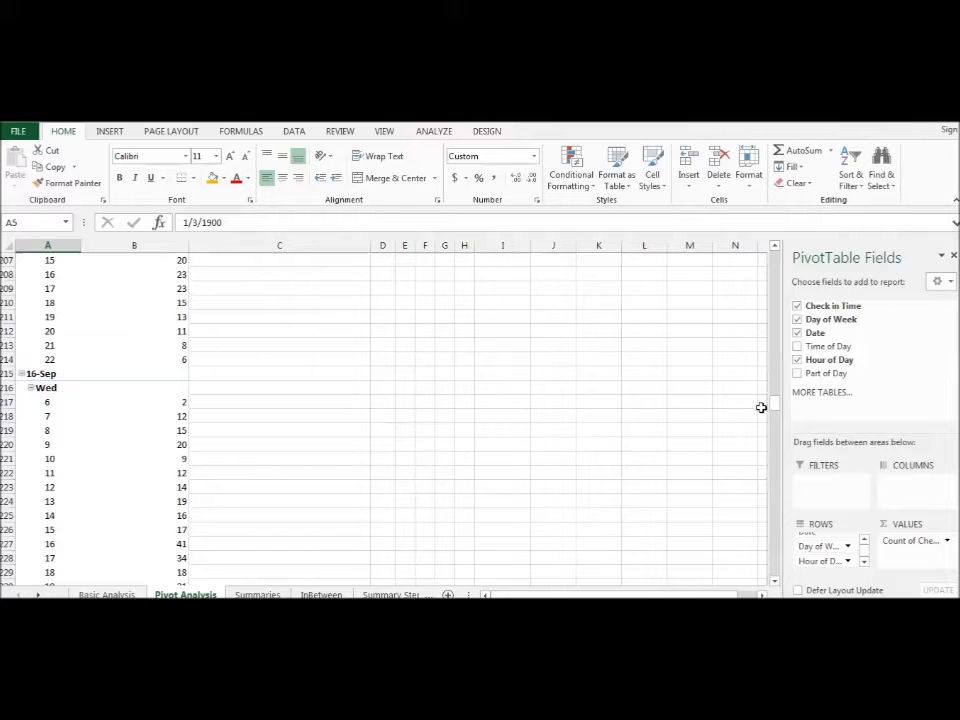
pyautogui.moveTo(776, 405); pyautogui.dragTo(776, 425)
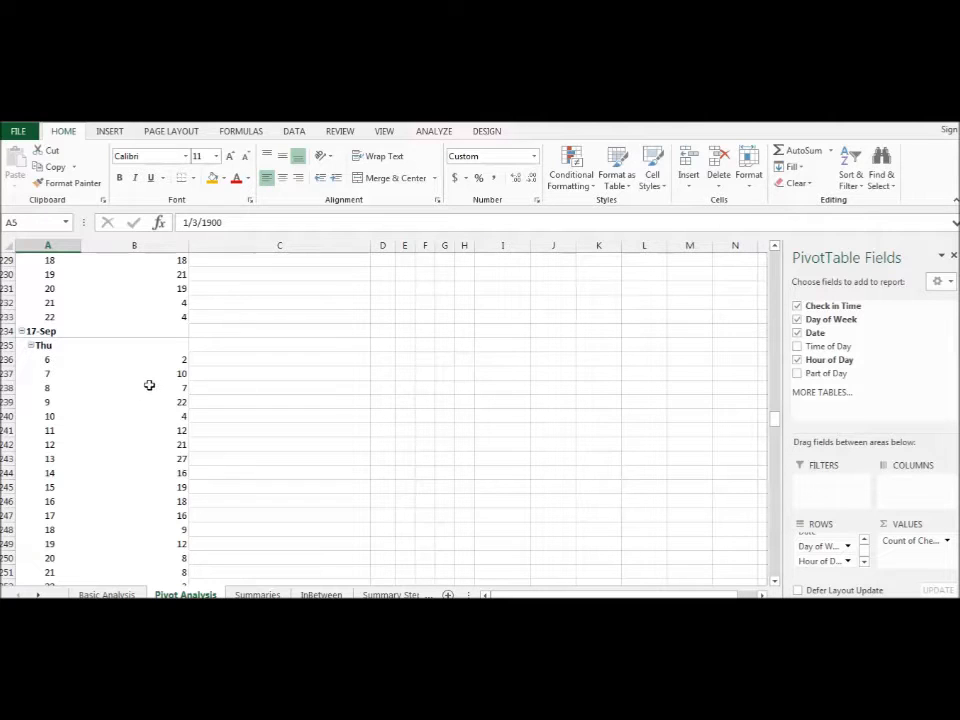
pyautogui.moveTo(156, 374)
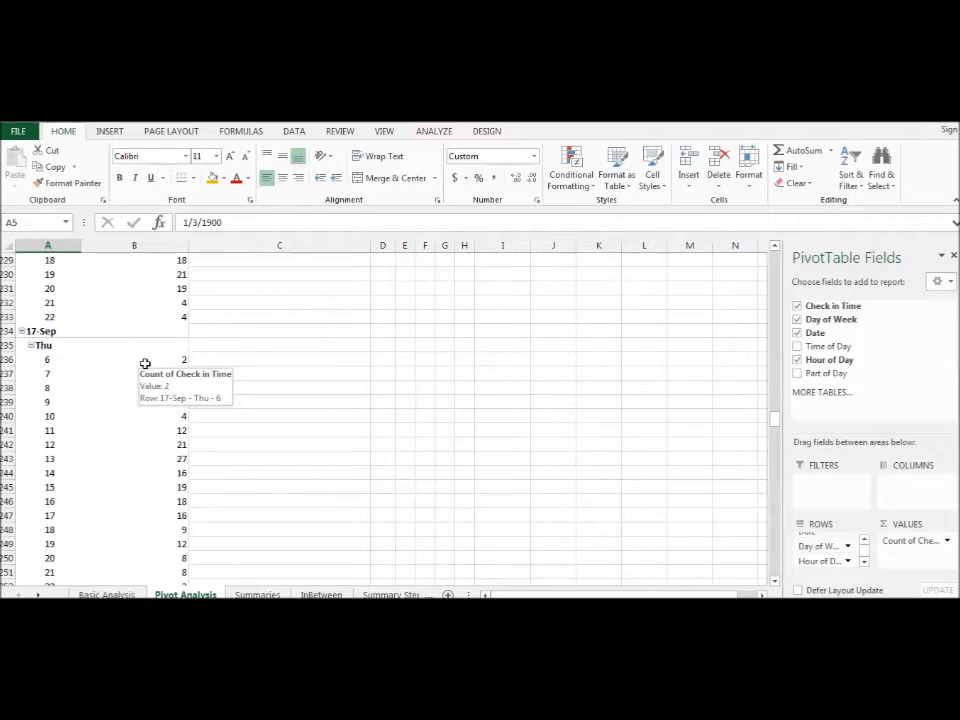
pyautogui.moveTo(172, 299)
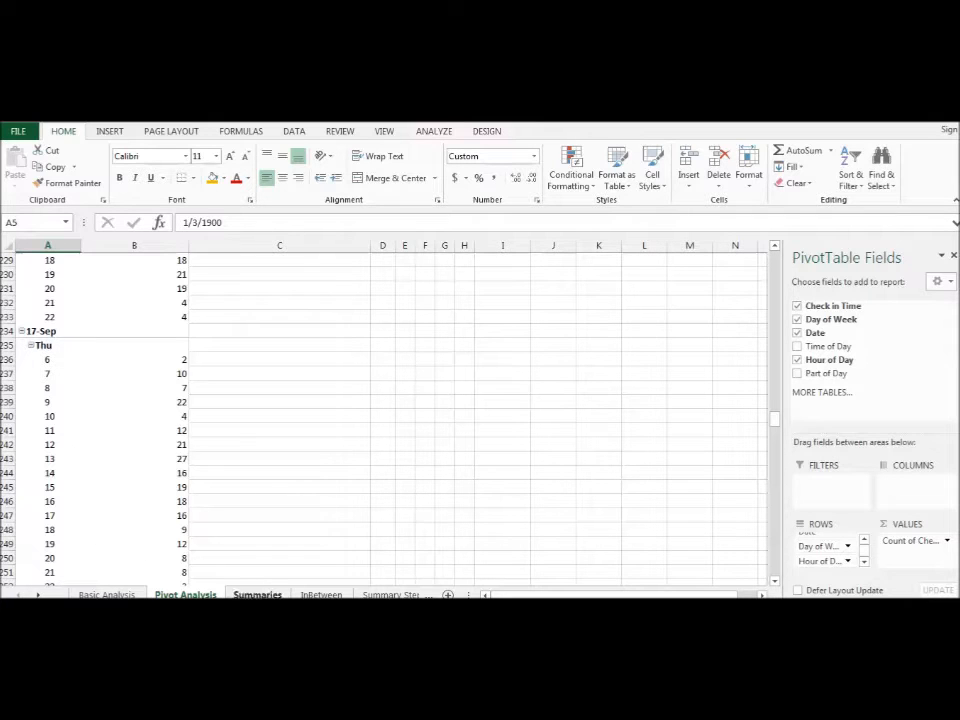
# - Open the InBetween sheet and examine the Date column's note and its formulas in D4, D15 and D16
pyautogui.click(321, 594)
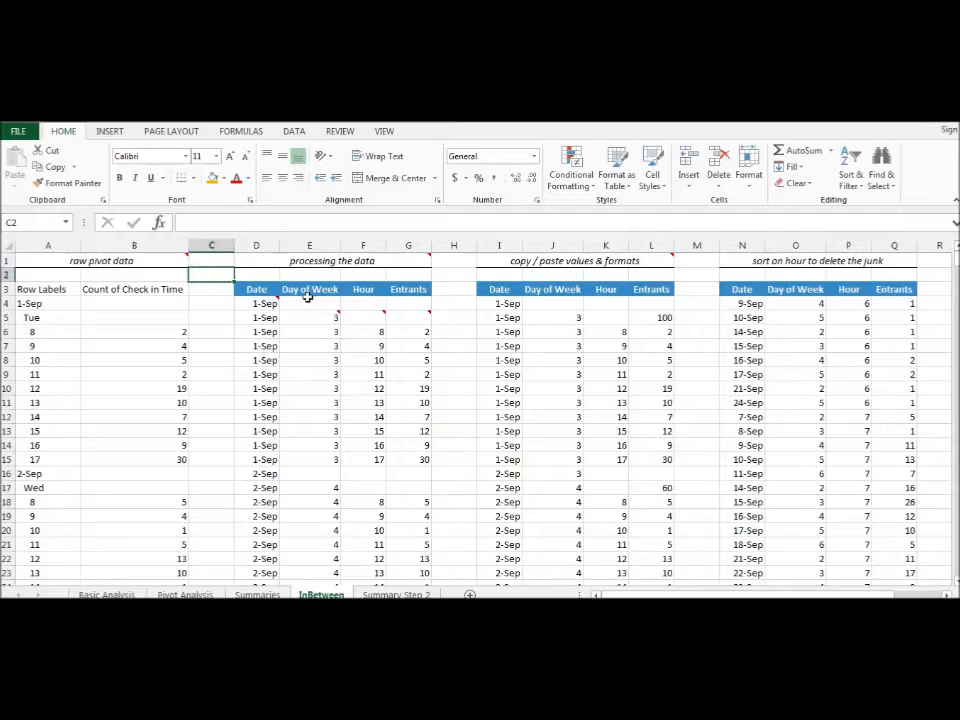
pyautogui.moveTo(324, 311)
pyautogui.moveTo(258, 301)
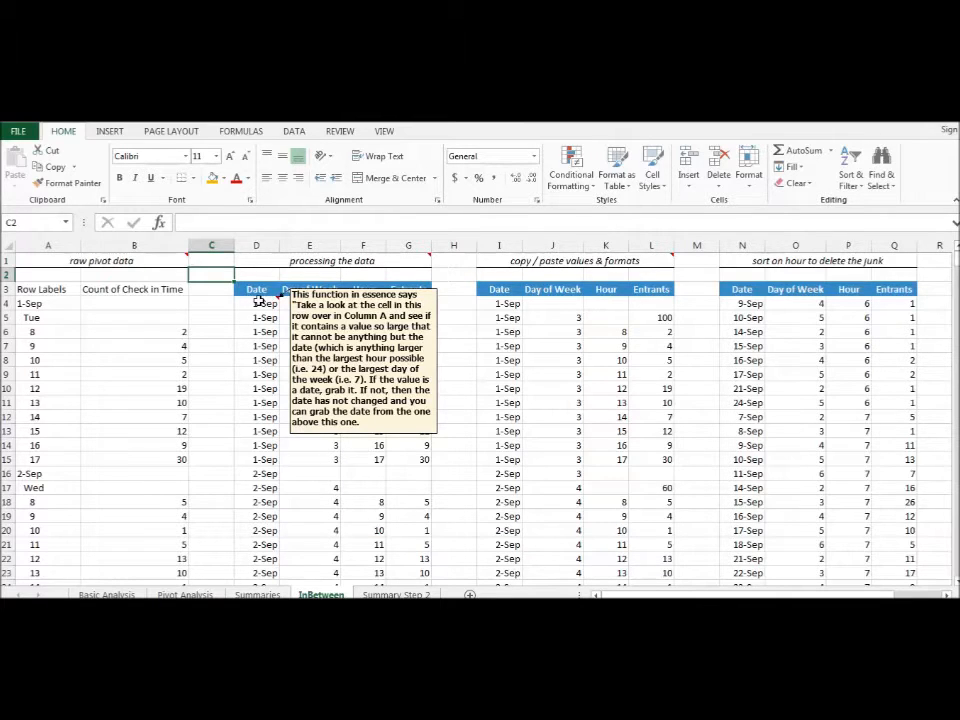
pyautogui.click(258, 302)
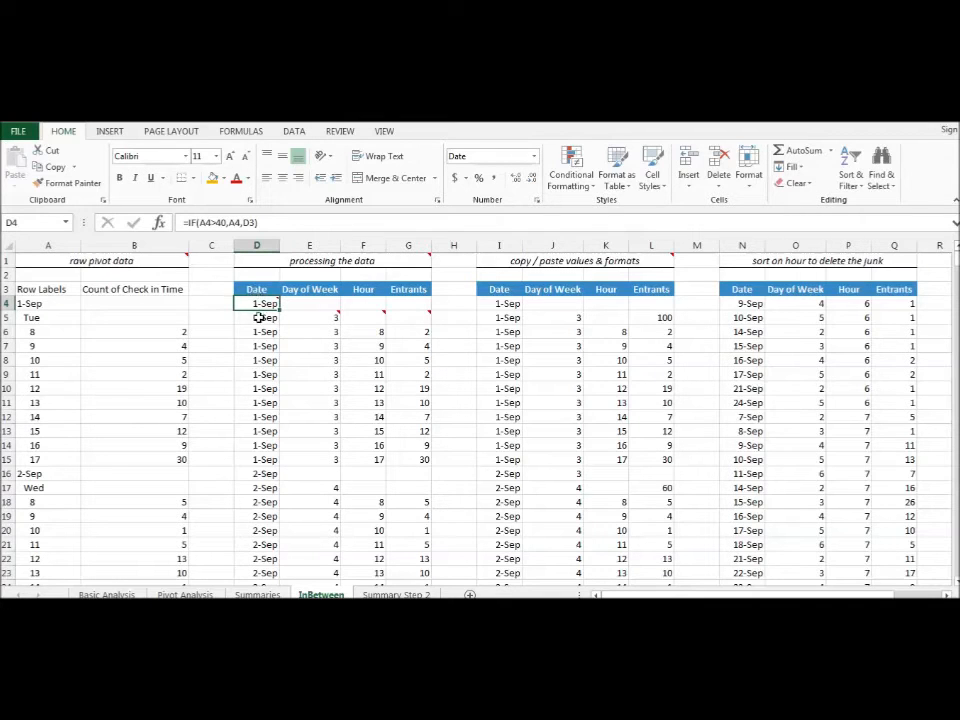
pyautogui.moveTo(259, 301)
pyautogui.click(256, 473)
pyautogui.click(258, 460)
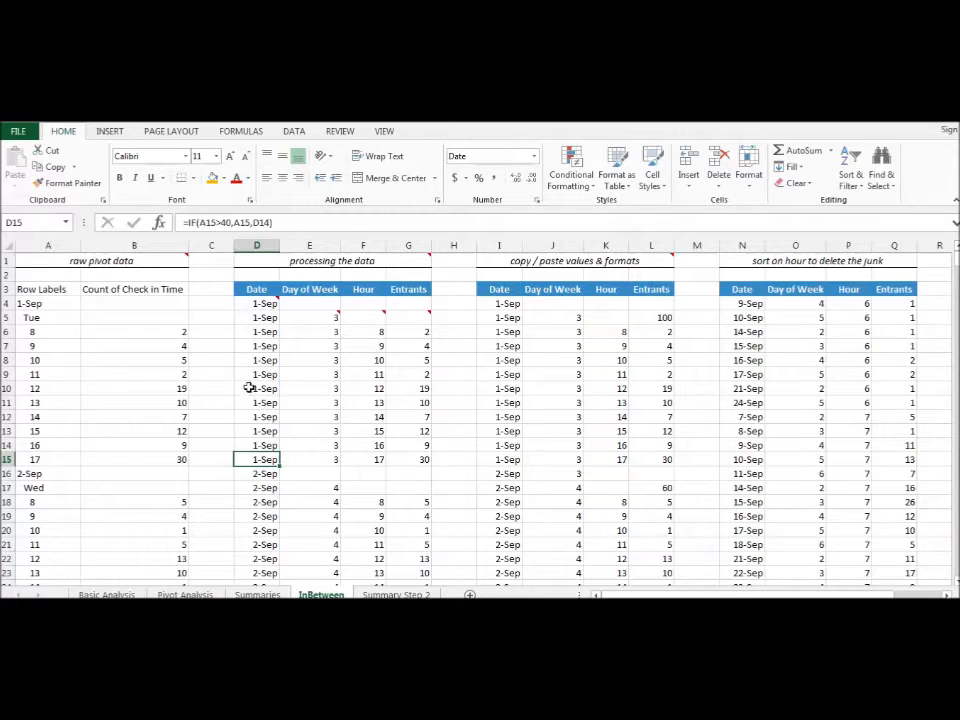
pyautogui.click(259, 473)
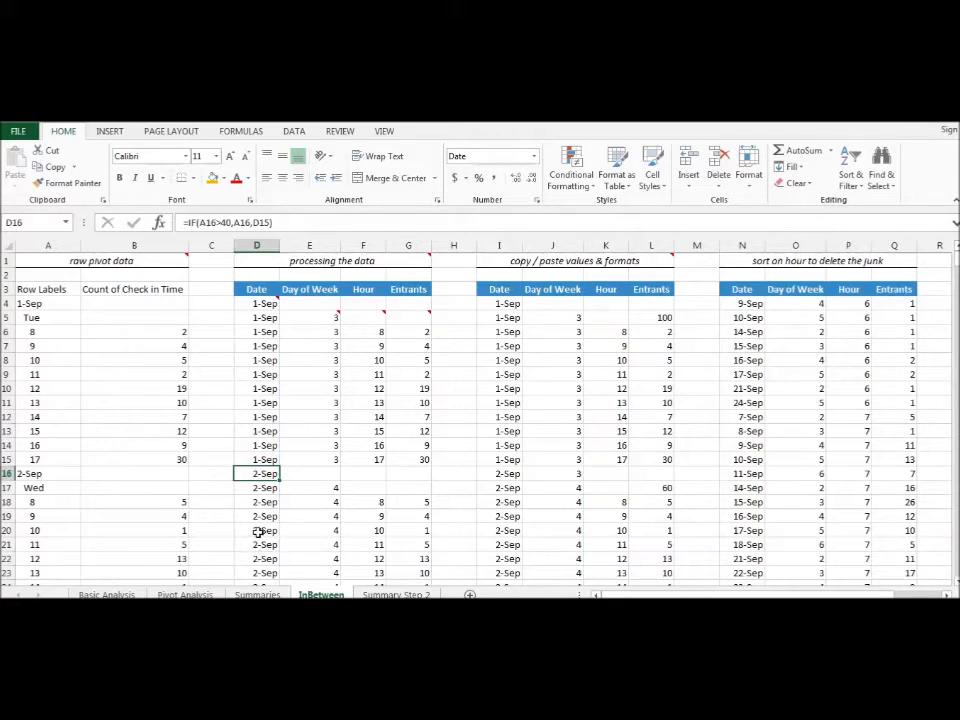
# - Compare the Date formula in D4 with the underlying values of the raw pivot labels in A4 and A5
pyautogui.click(262, 306)
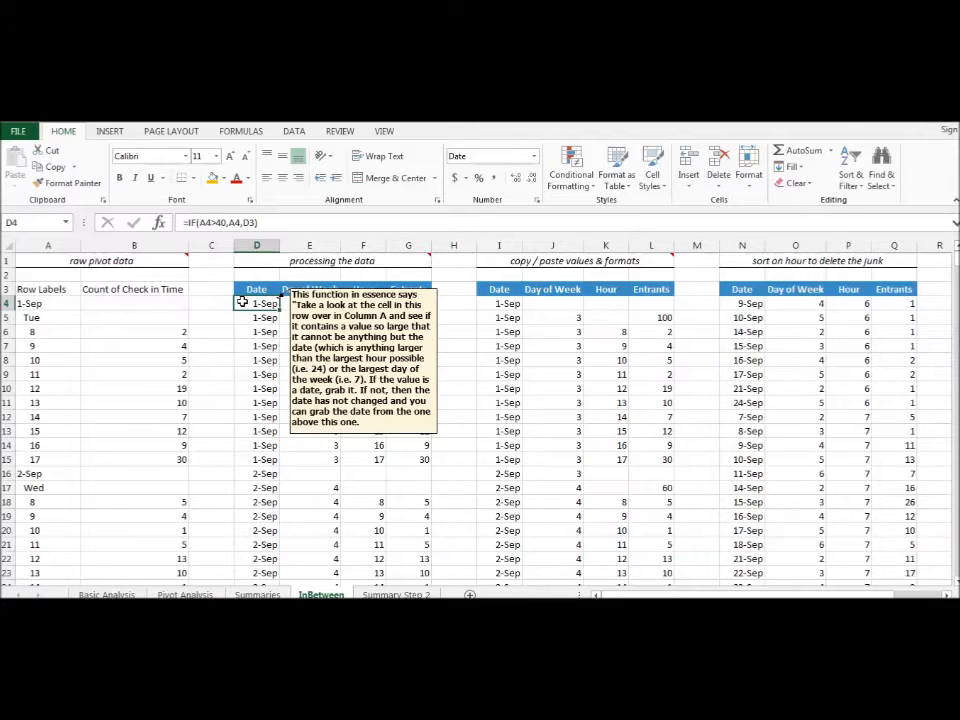
pyautogui.click(52, 304)
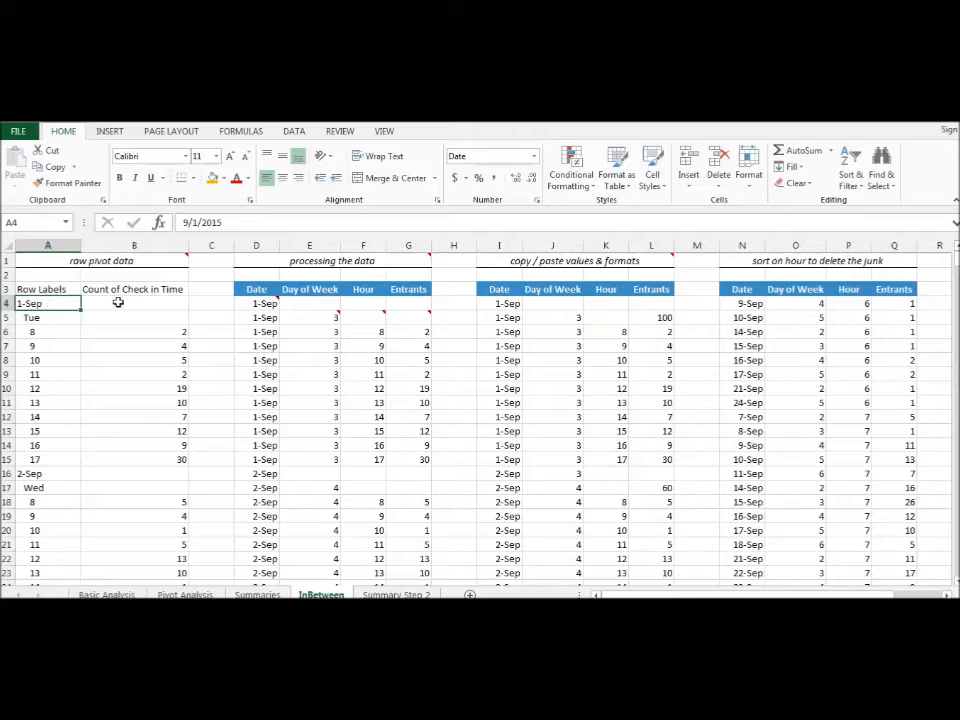
pyautogui.moveTo(256, 304)
pyautogui.click(55, 319)
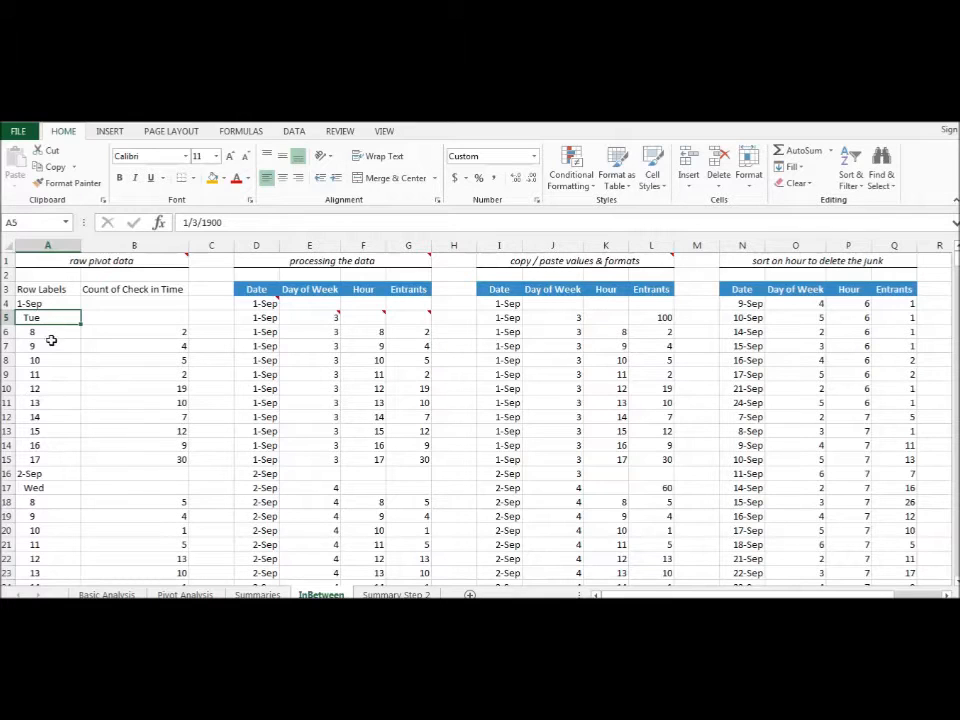
pyautogui.click(58, 304)
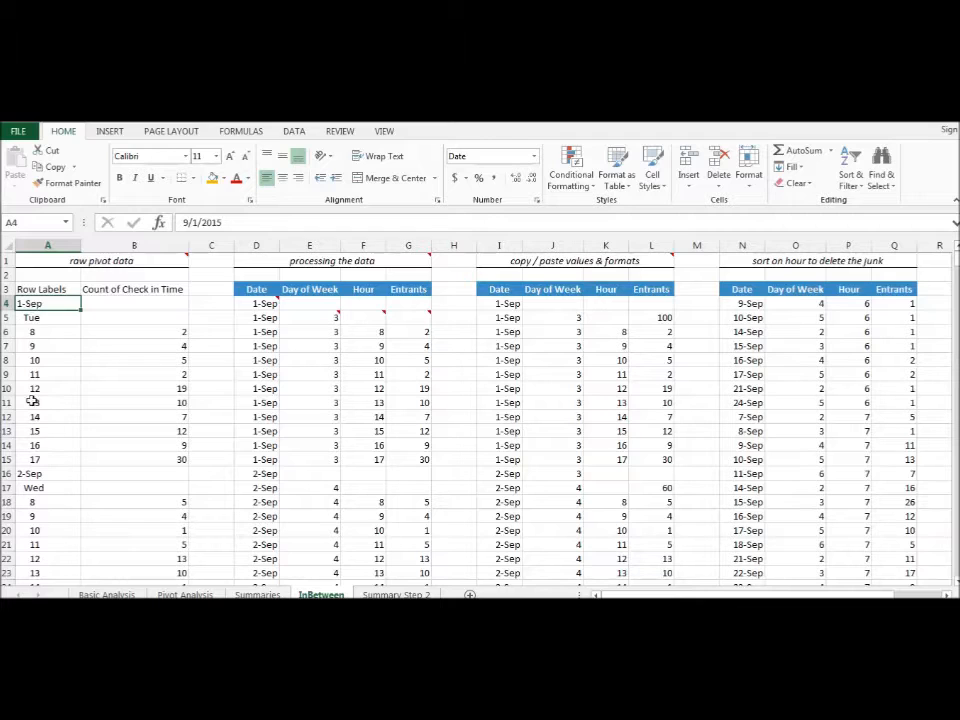
pyautogui.click(257, 302)
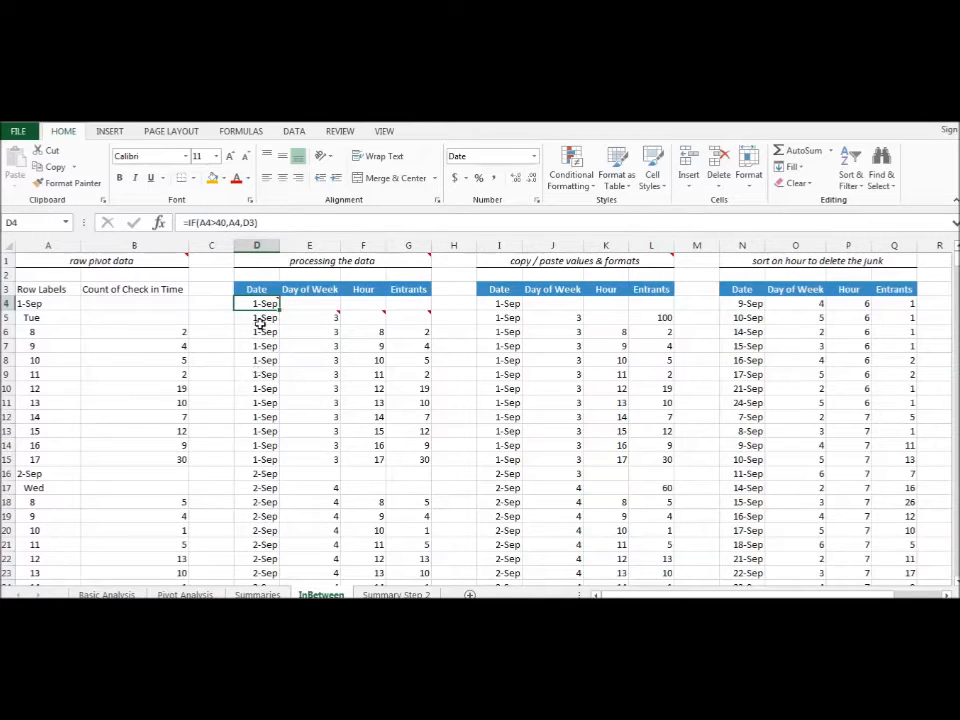
# - Inspect which cells the Date formula in D10 refers to, leaving the formula as it is
pyautogui.click(264, 388)
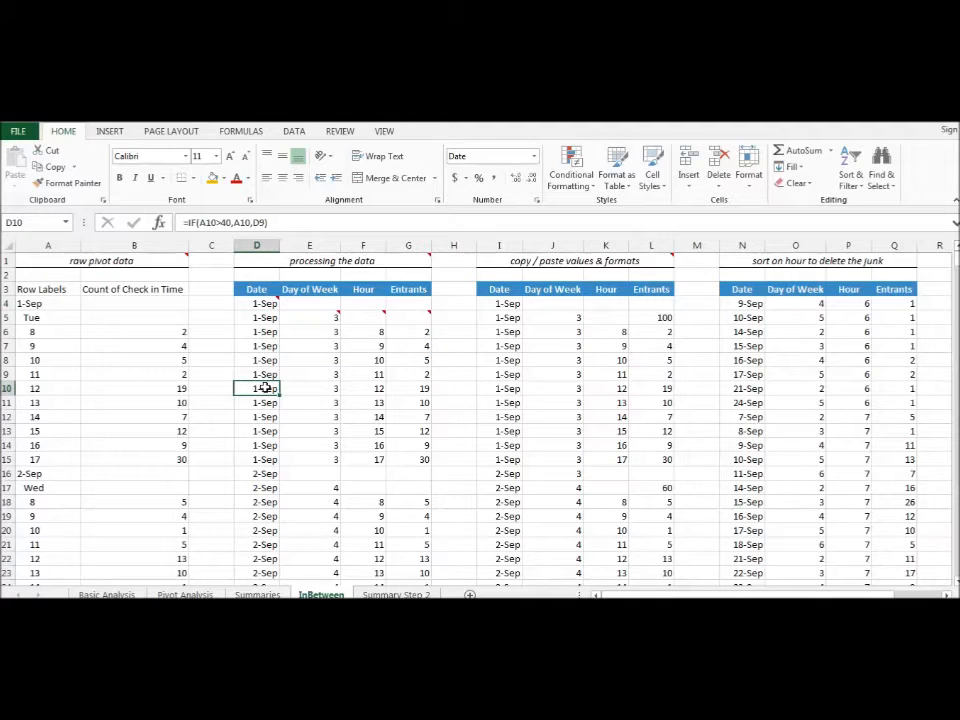
pyautogui.doubleClick(264, 388)
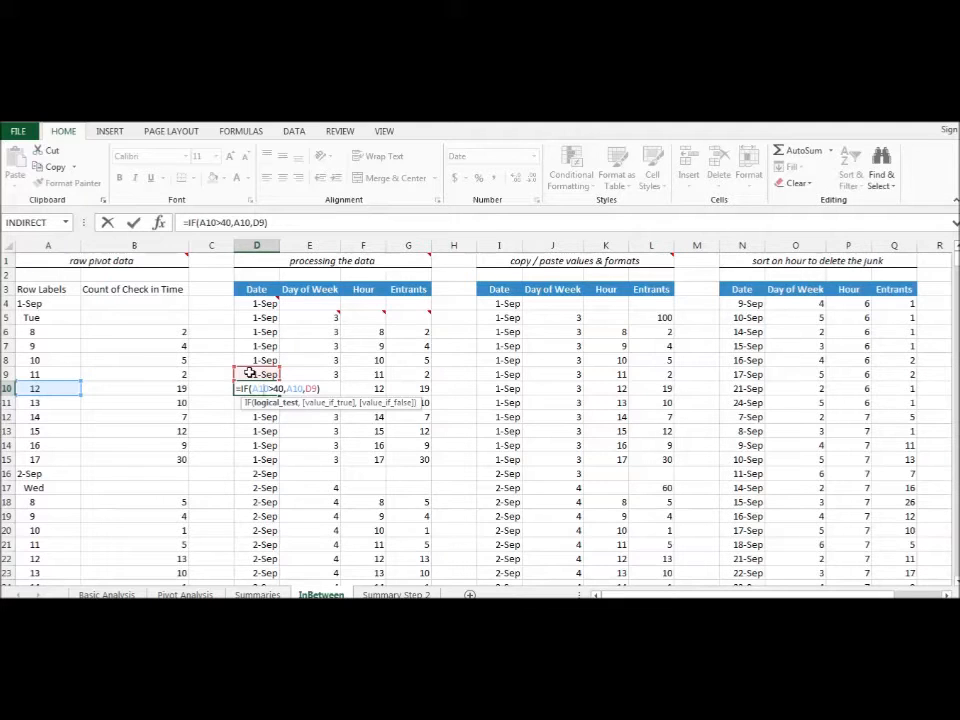
pyautogui.hotkey('ctrl', 'Return')
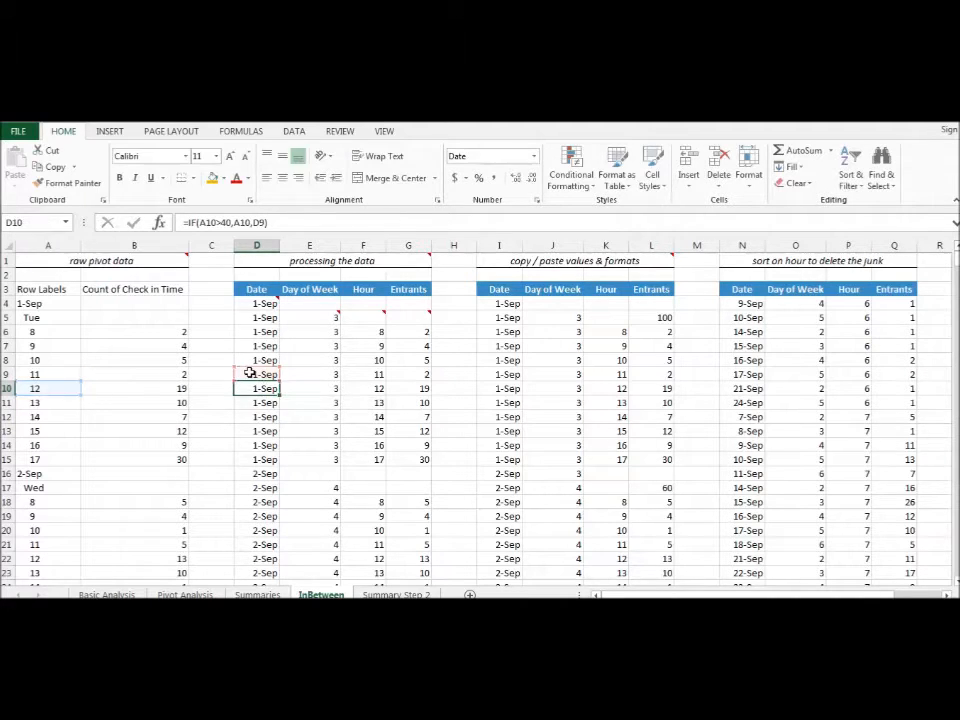
# - Check the empty cell E4, the raw counts in B6:B8, and the processing formulas in D6, G6 and E6
pyautogui.click(308, 302)
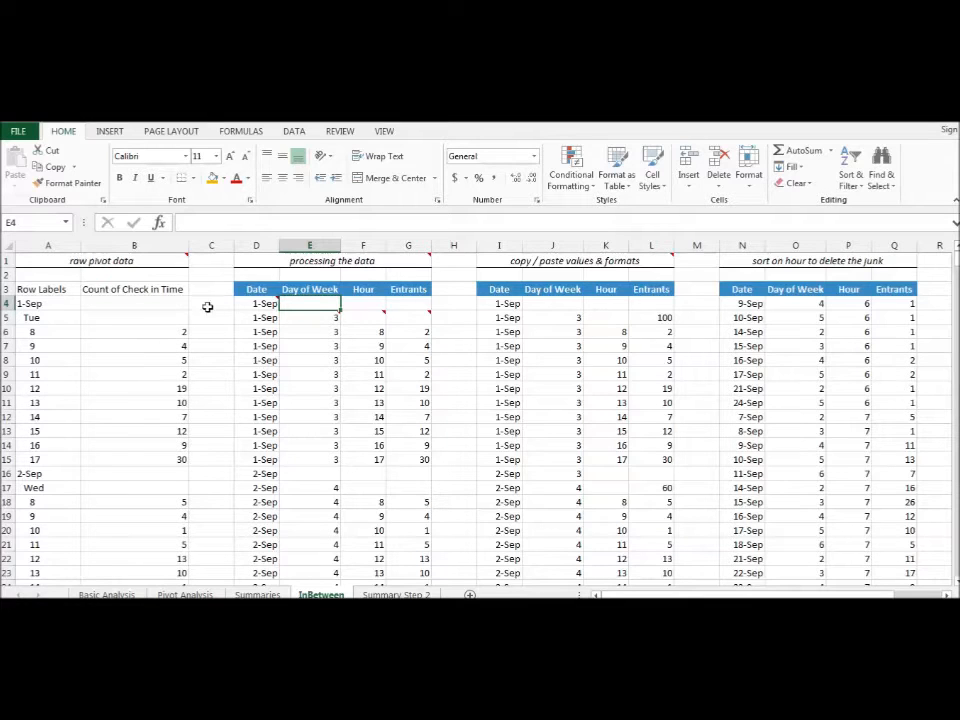
pyautogui.moveTo(150, 331); pyautogui.dragTo(150, 362)
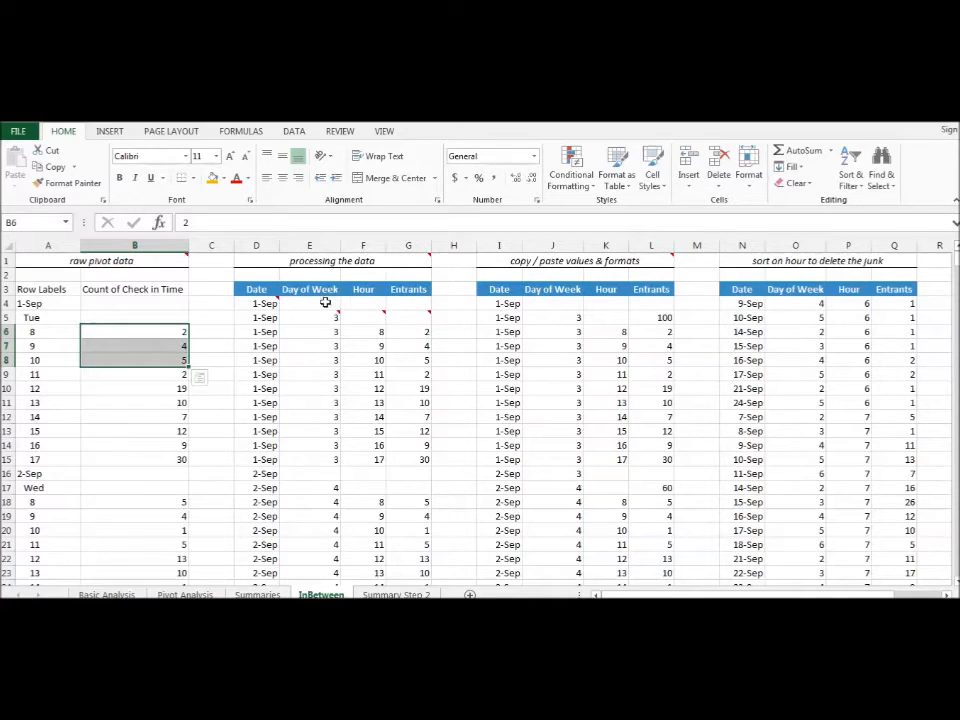
pyautogui.click(268, 331)
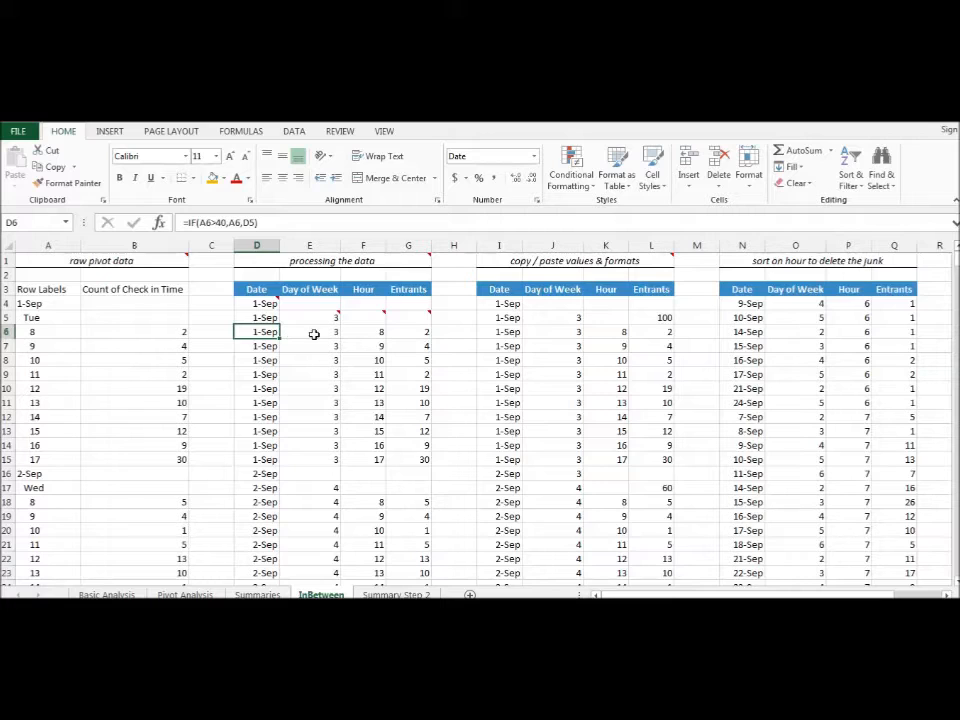
pyautogui.click(408, 334)
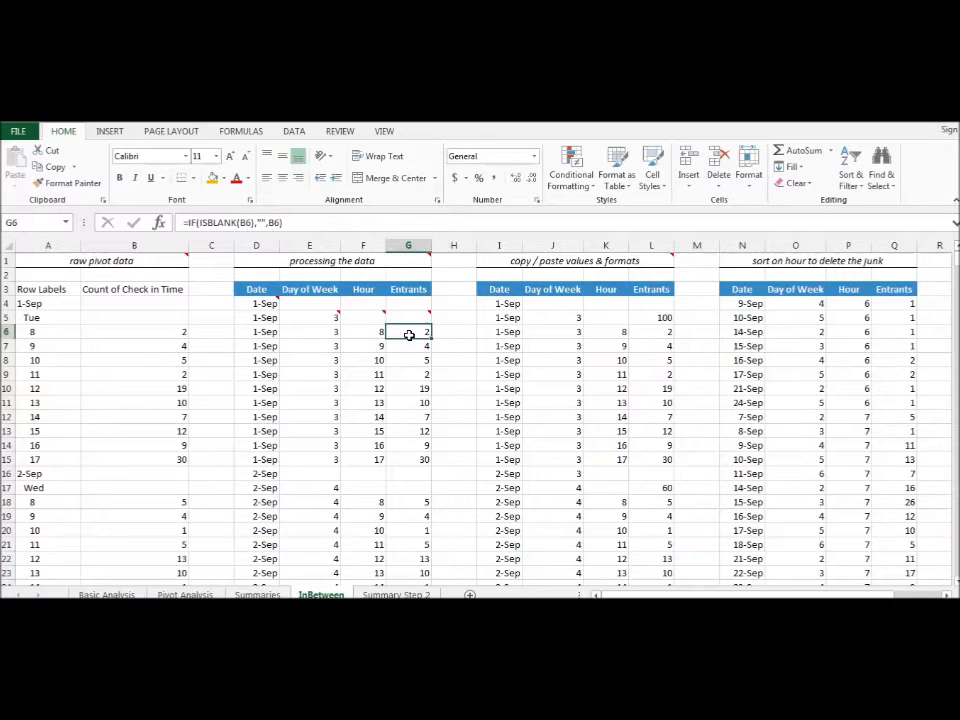
pyautogui.click(306, 329)
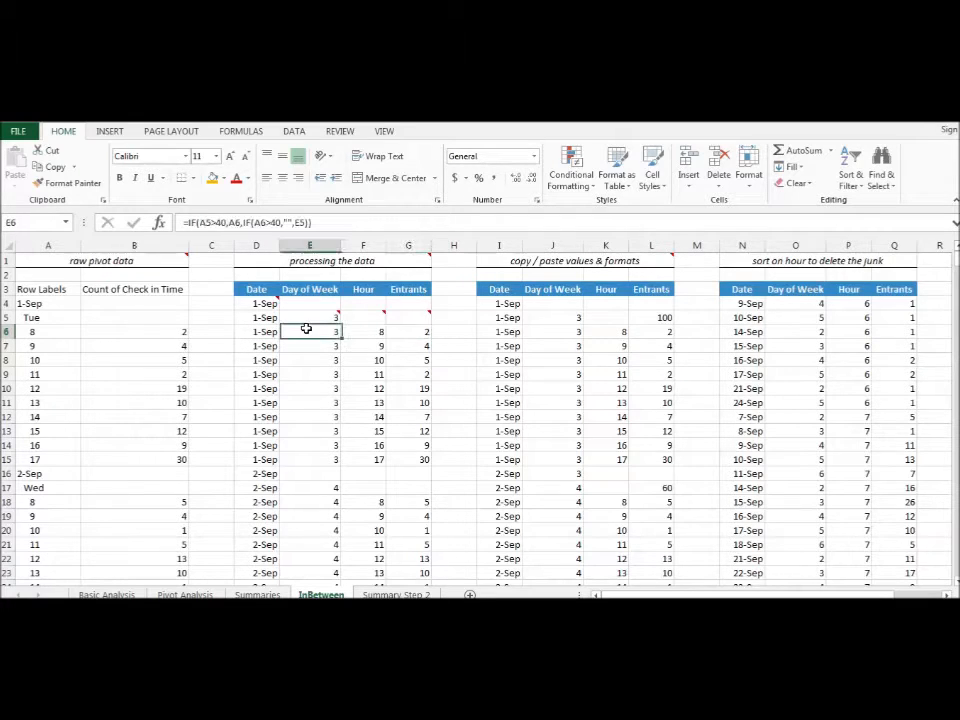
# - Inspect the cell references in the nested IF formulas of the Day of Week cells E6 and E5, without changing them
pyautogui.doubleClick(306, 329)
pyautogui.moveTo(298, 331); pyautogui.dragTo(310, 331)
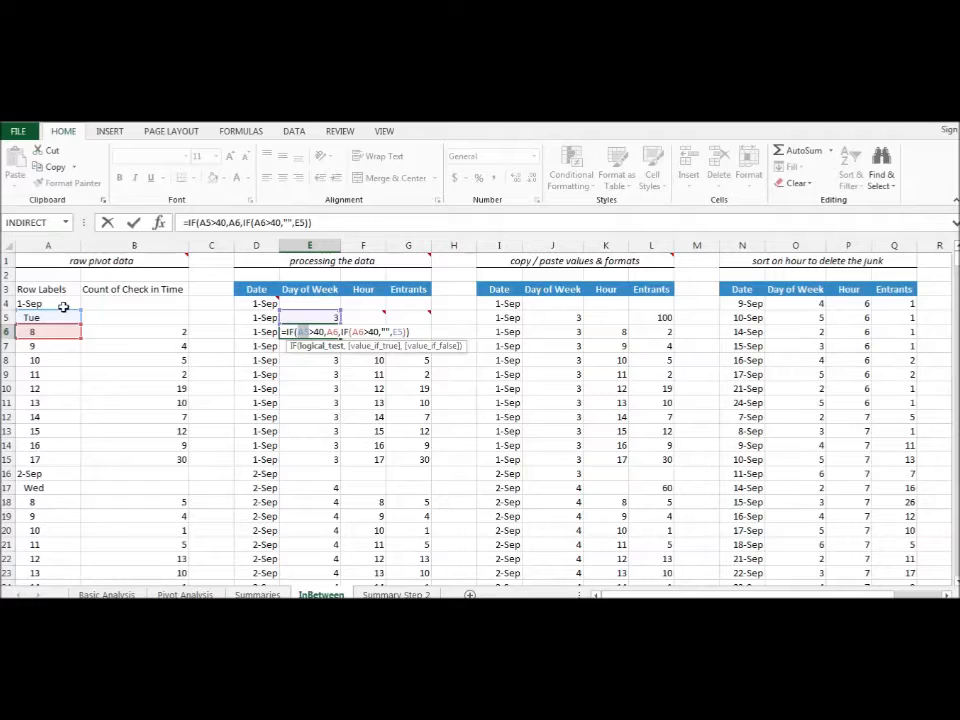
pyautogui.press('Escape')
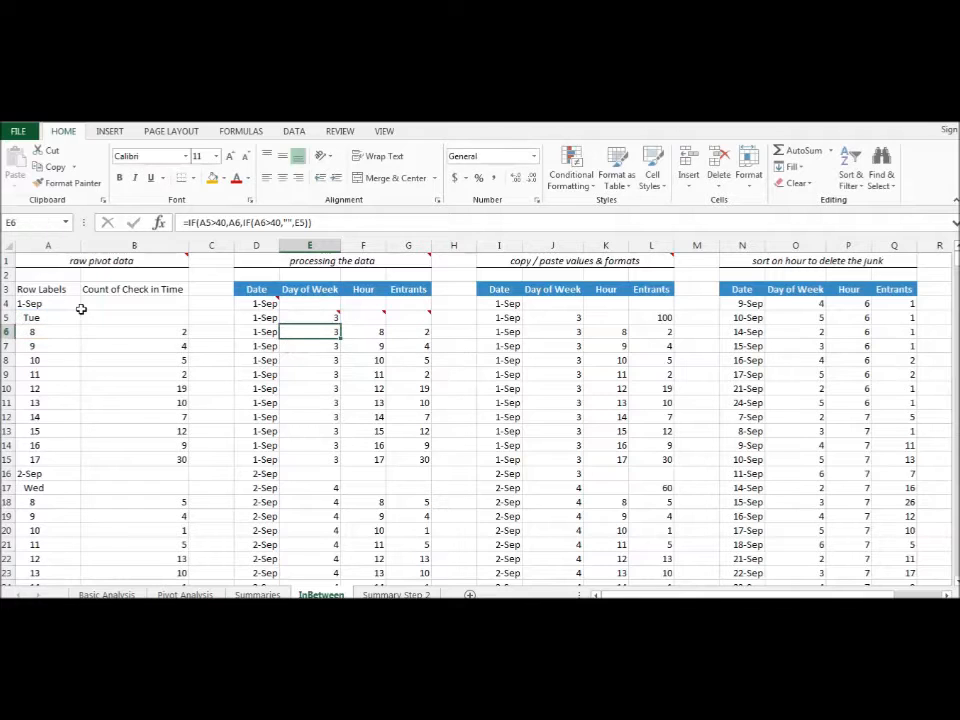
pyautogui.doubleClick(310, 318)
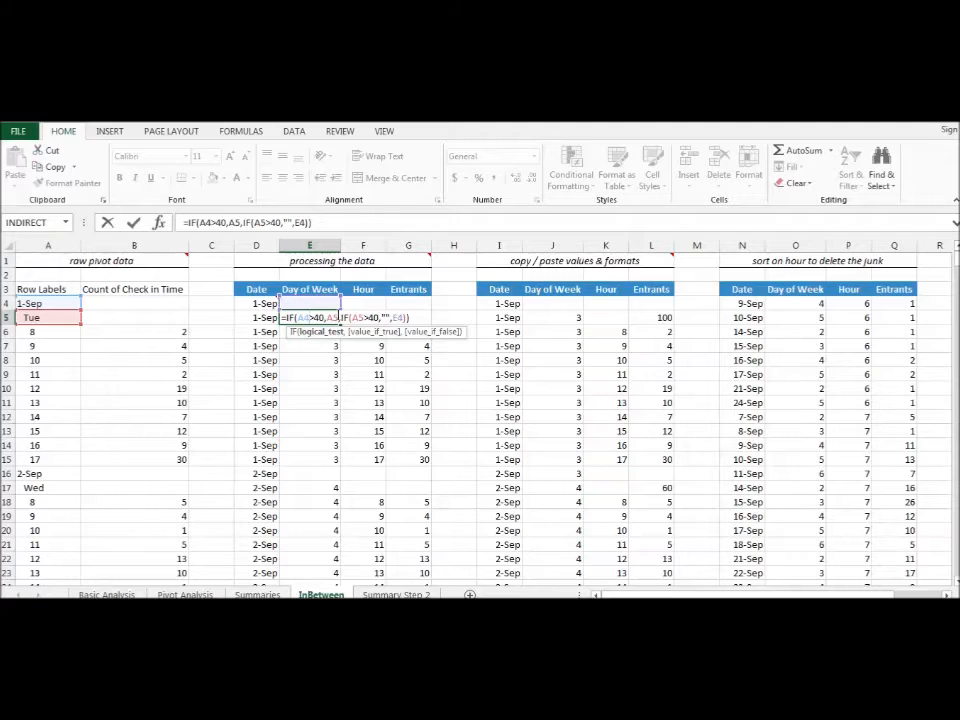
pyautogui.moveTo(339, 317)
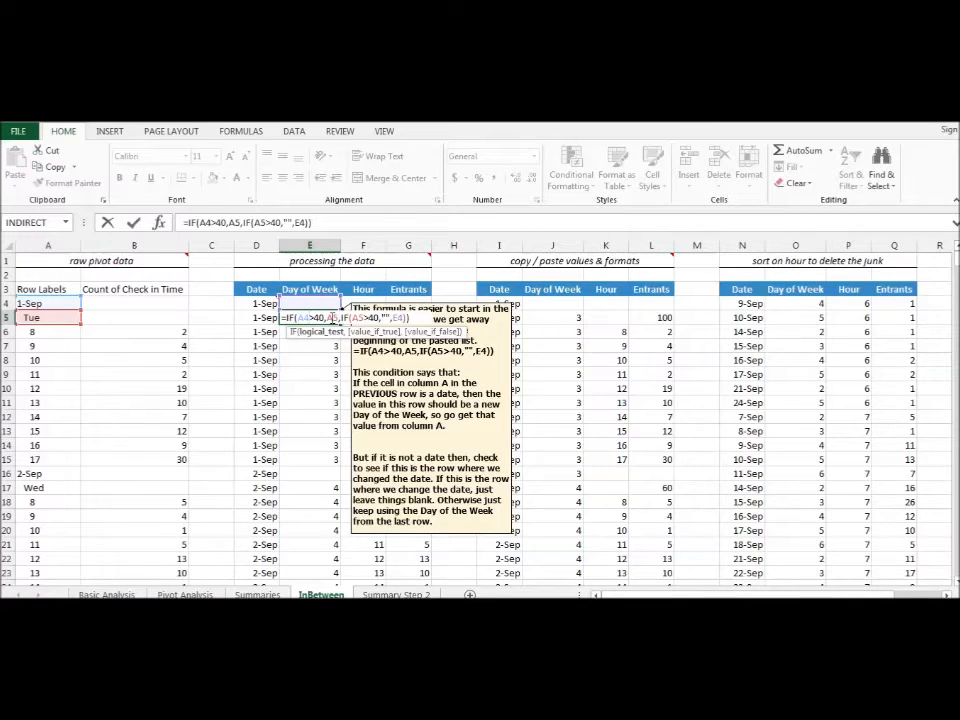
pyautogui.hotkey('ctrl', 'Return')
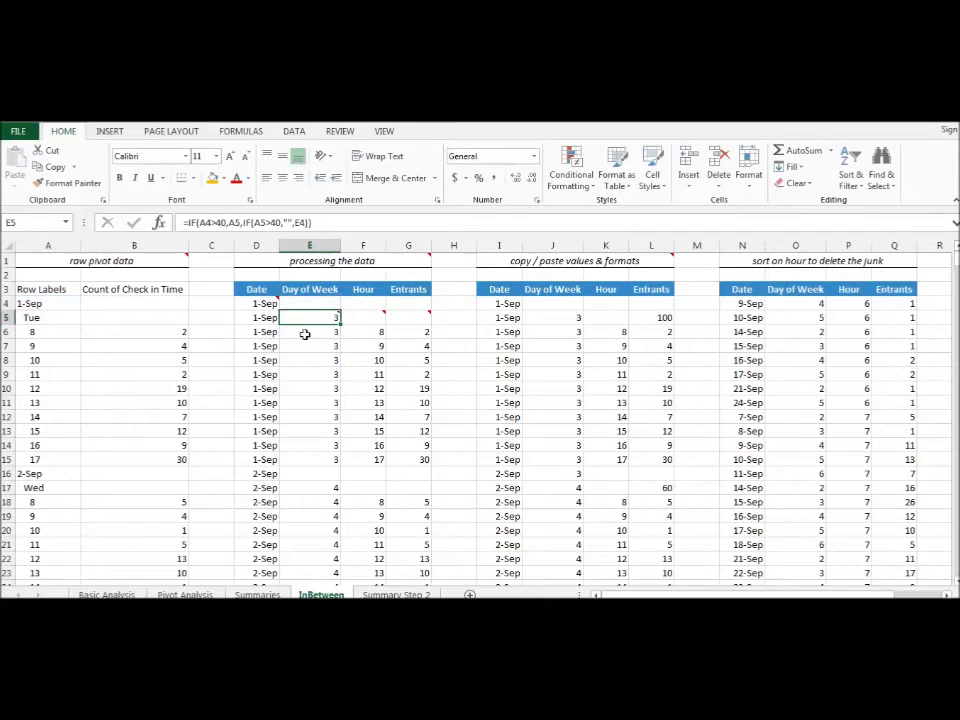
pyautogui.click(307, 333)
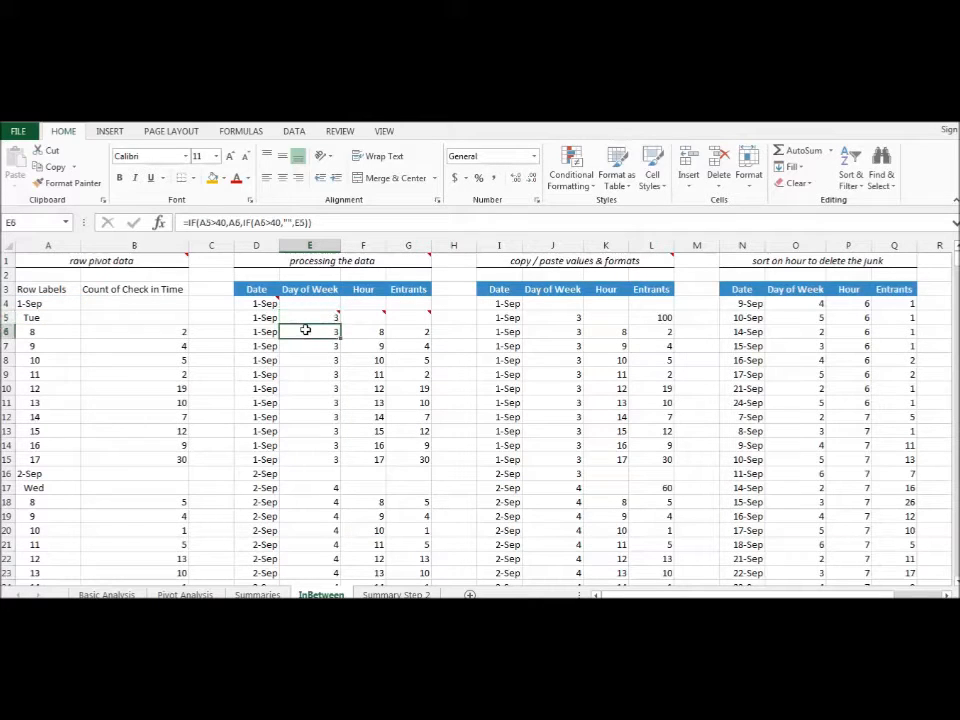
# - Inspect which cells the nested IF formulas in Day of Week cells E5, E7 and E8 refer to
pyautogui.doubleClick(311, 317)
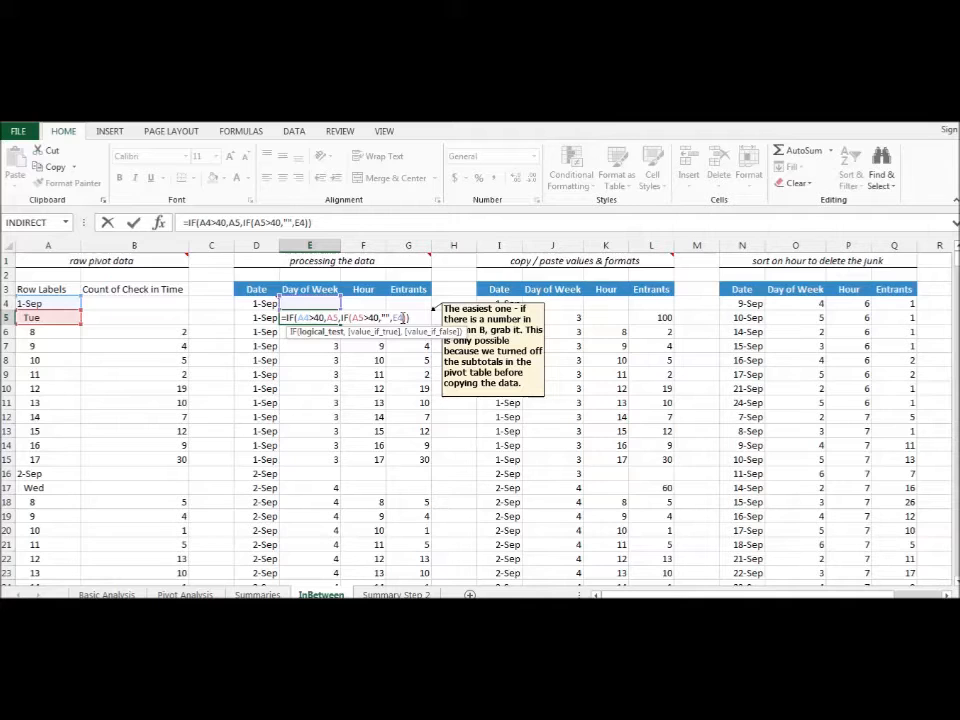
pyautogui.hotkey('ctrl', 'Return')
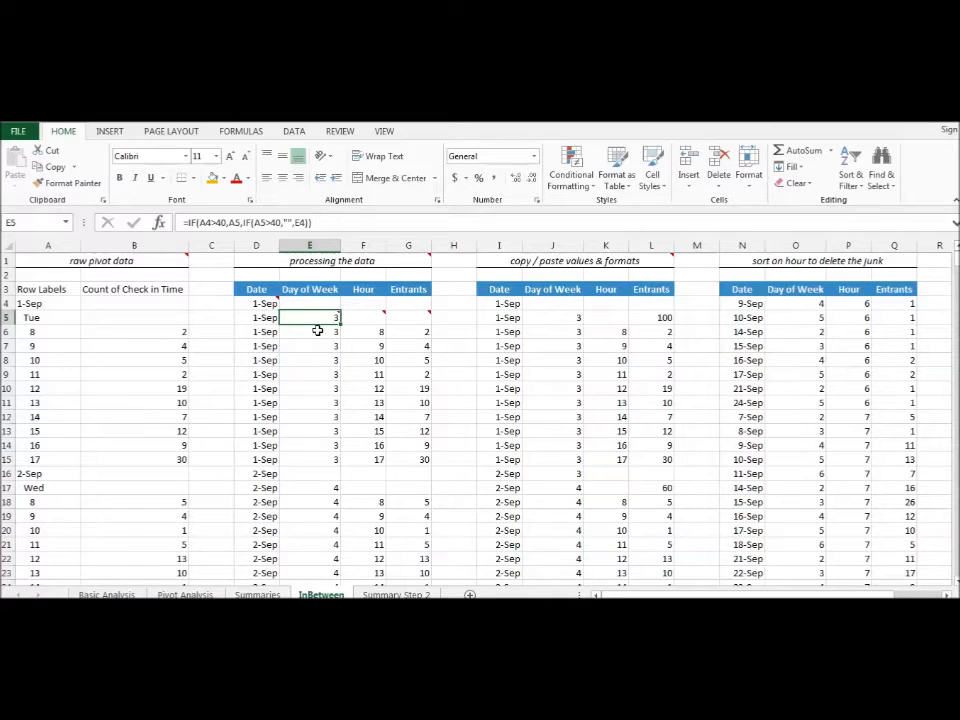
pyautogui.click(317, 331)
pyautogui.doubleClick(317, 346)
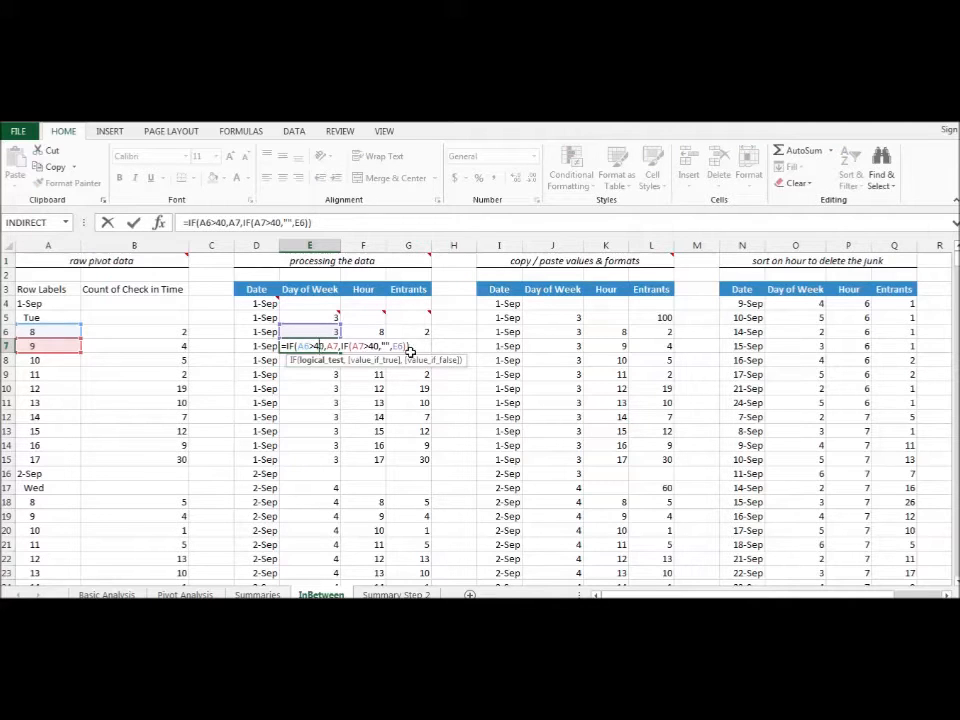
pyautogui.press('Escape')
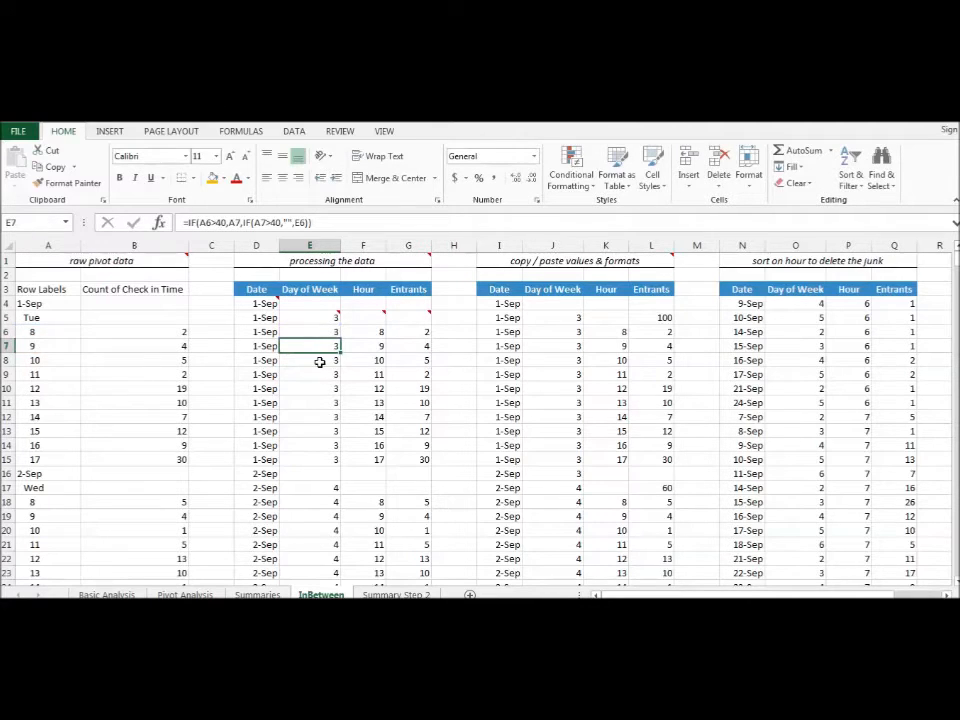
pyautogui.doubleClick(319, 361)
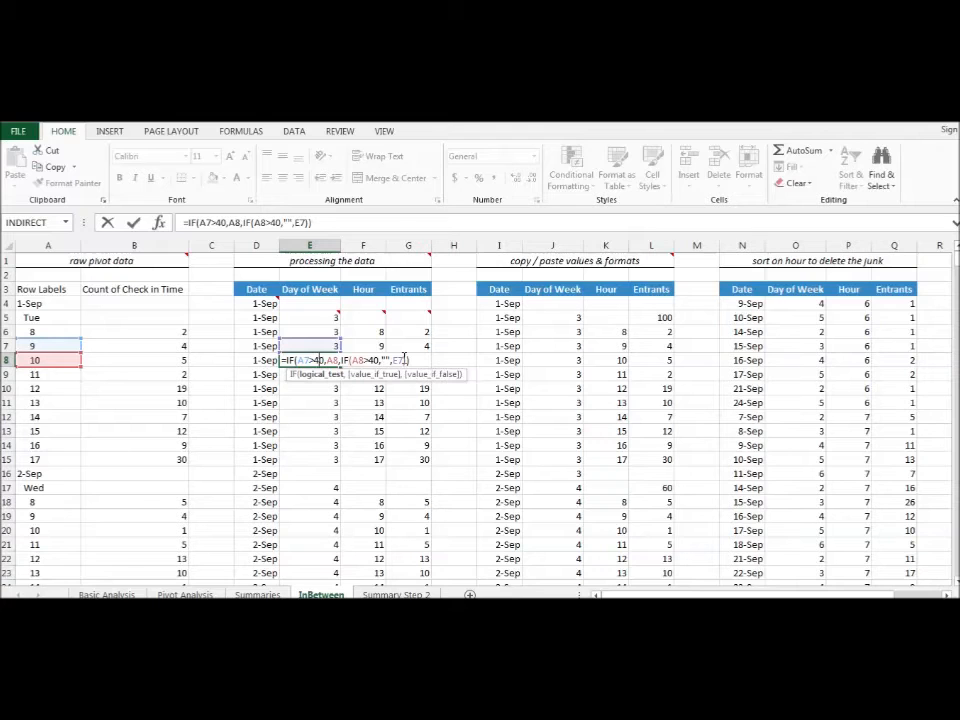
pyautogui.press('Escape')
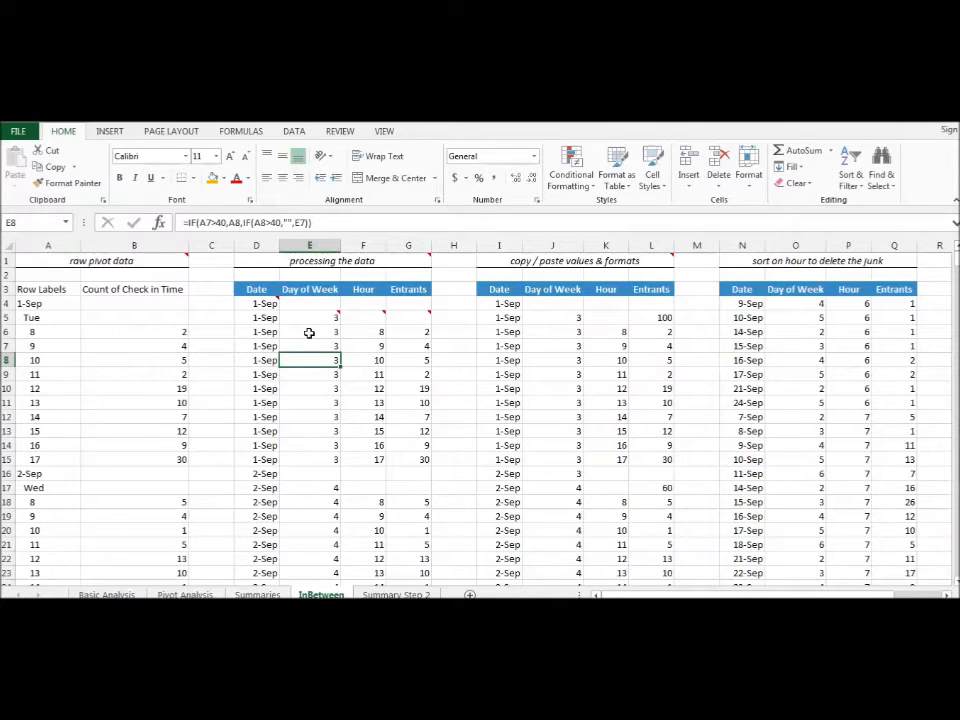
# - Read the note on E5 and compare its Day of Week formula with those at the date change in E16 and E17
pyautogui.moveTo(306, 317)
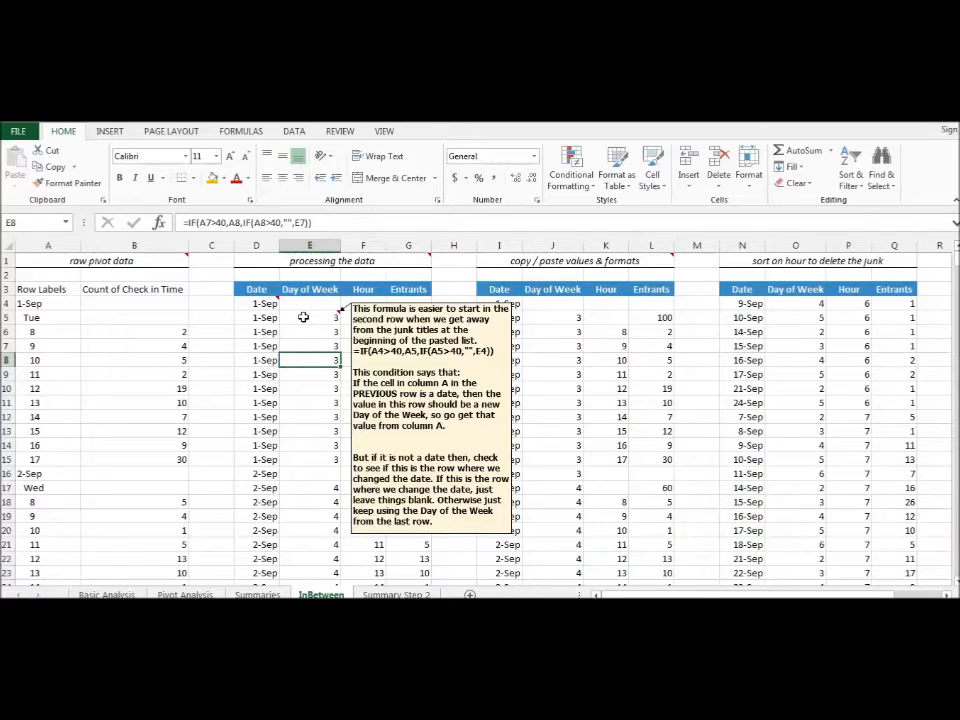
pyautogui.click(316, 473)
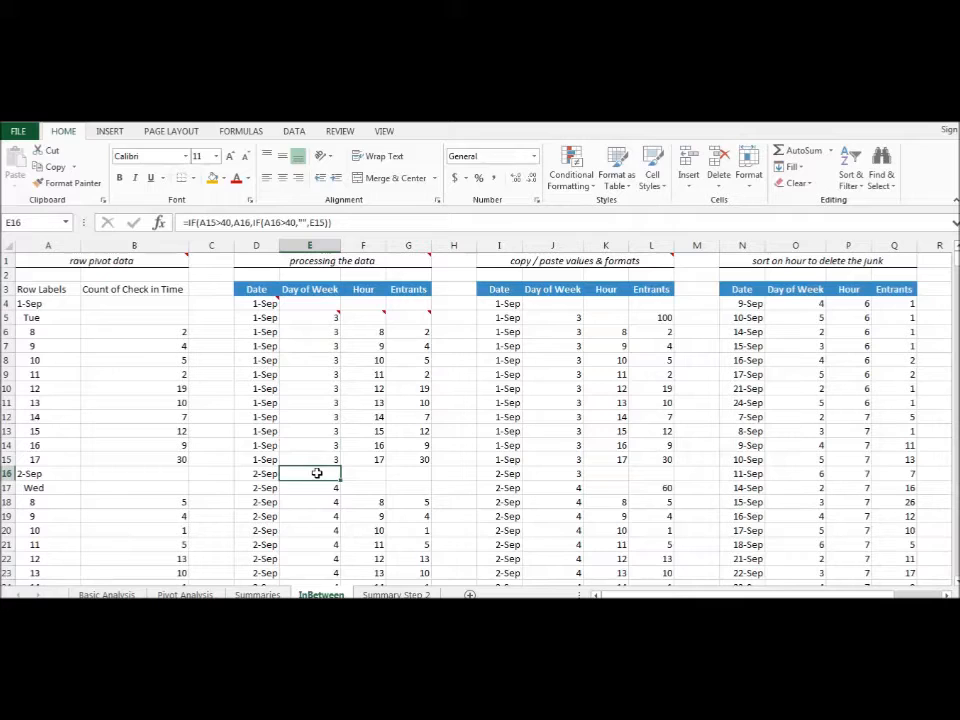
pyautogui.doubleClick(316, 473)
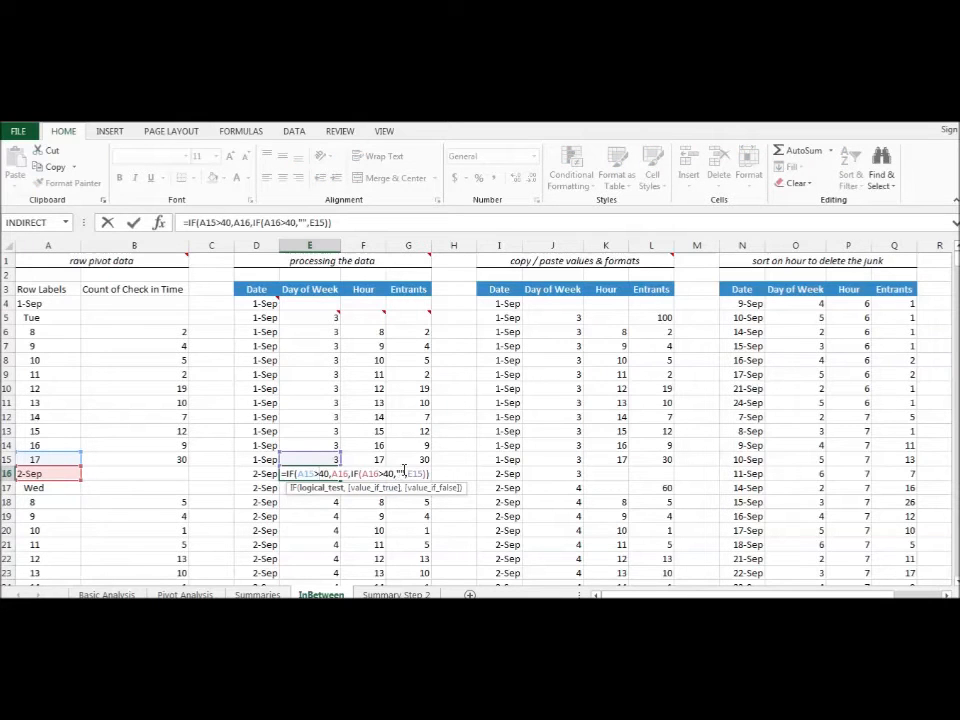
pyautogui.press('Escape')
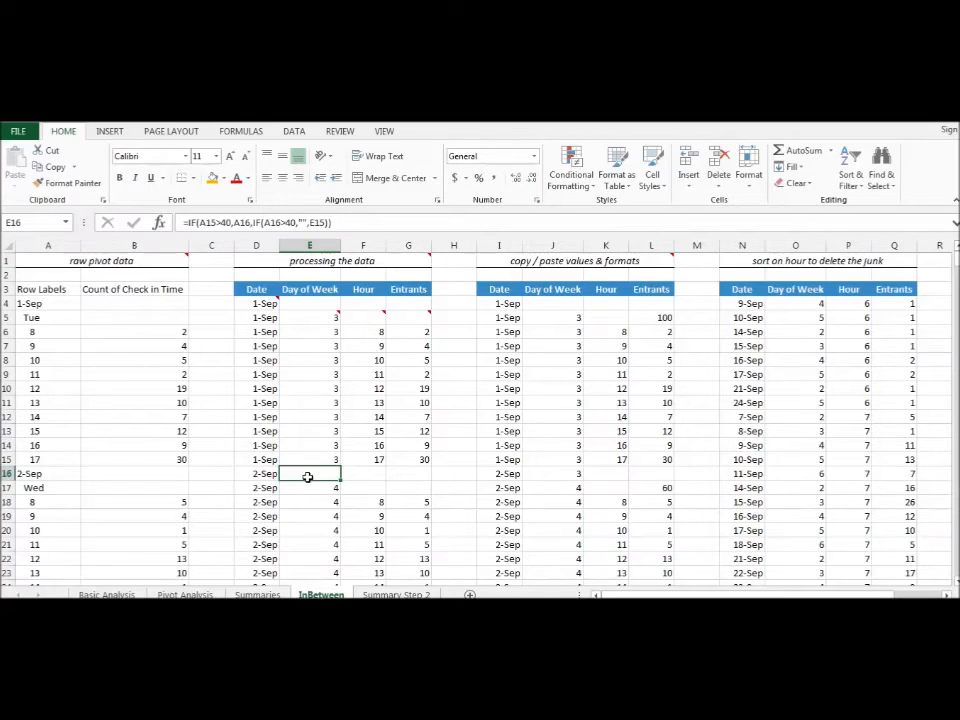
pyautogui.click(310, 486)
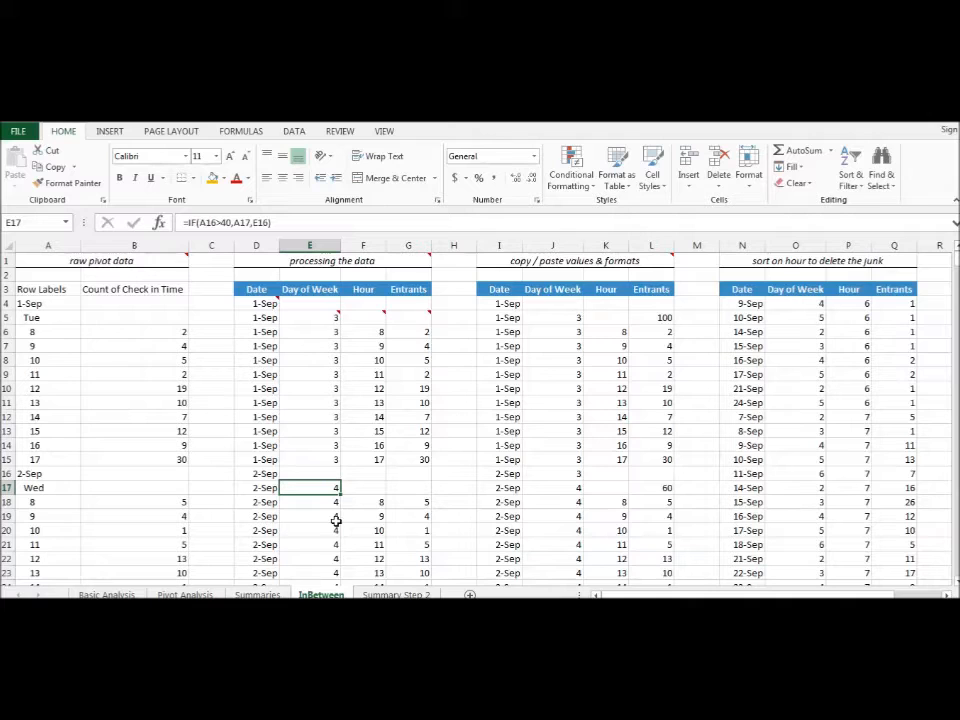
pyautogui.click(309, 316)
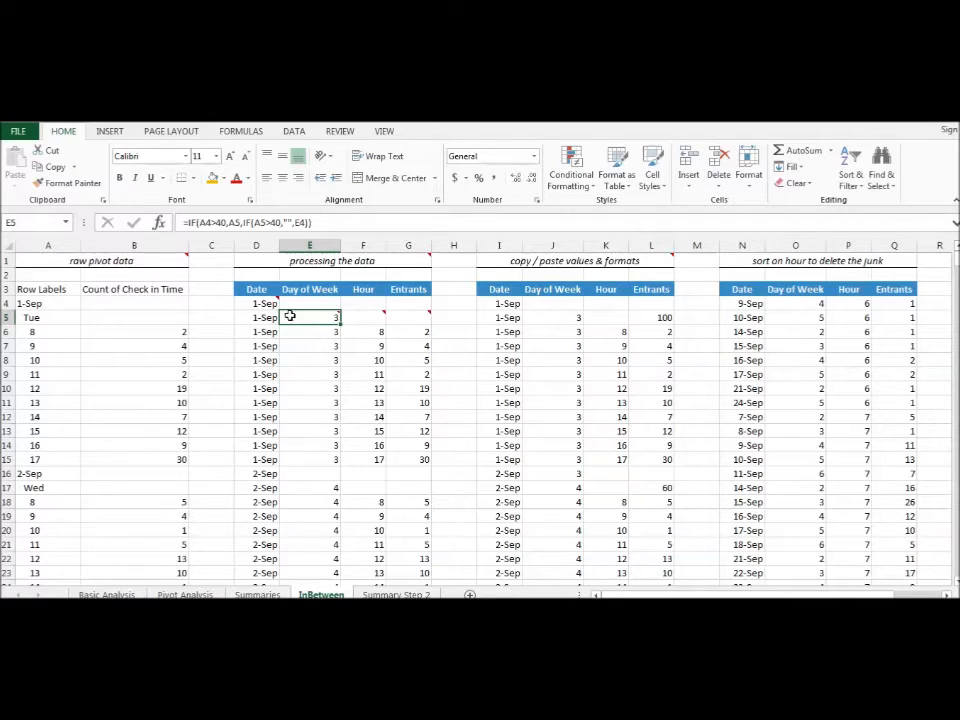
pyautogui.moveTo(310, 317)
# - Examine the ISBLANK-based Hour formula in F6 and its cell references, read the note on F5, and check F18
pyautogui.click(366, 331)
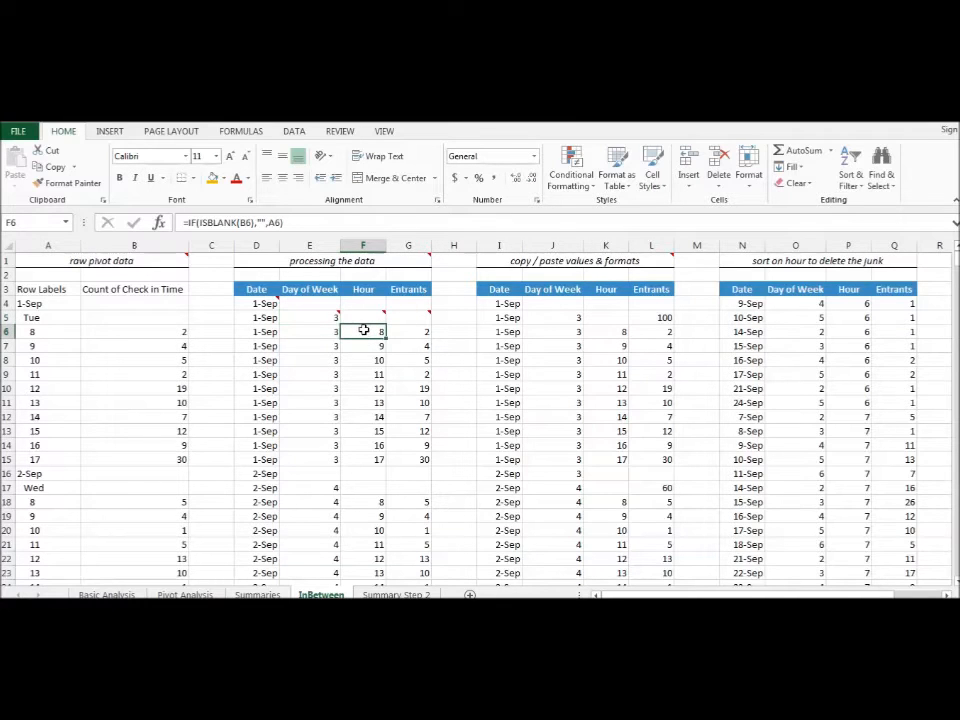
pyautogui.moveTo(364, 317)
pyautogui.doubleClick(357, 332)
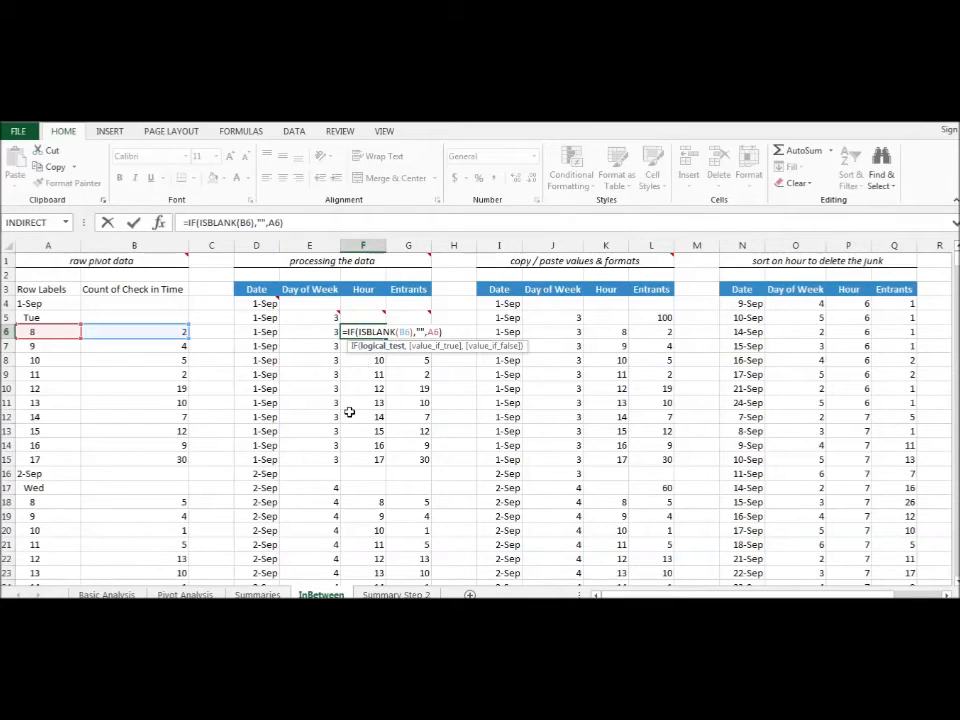
pyautogui.hotkey('ctrl', 'Return')
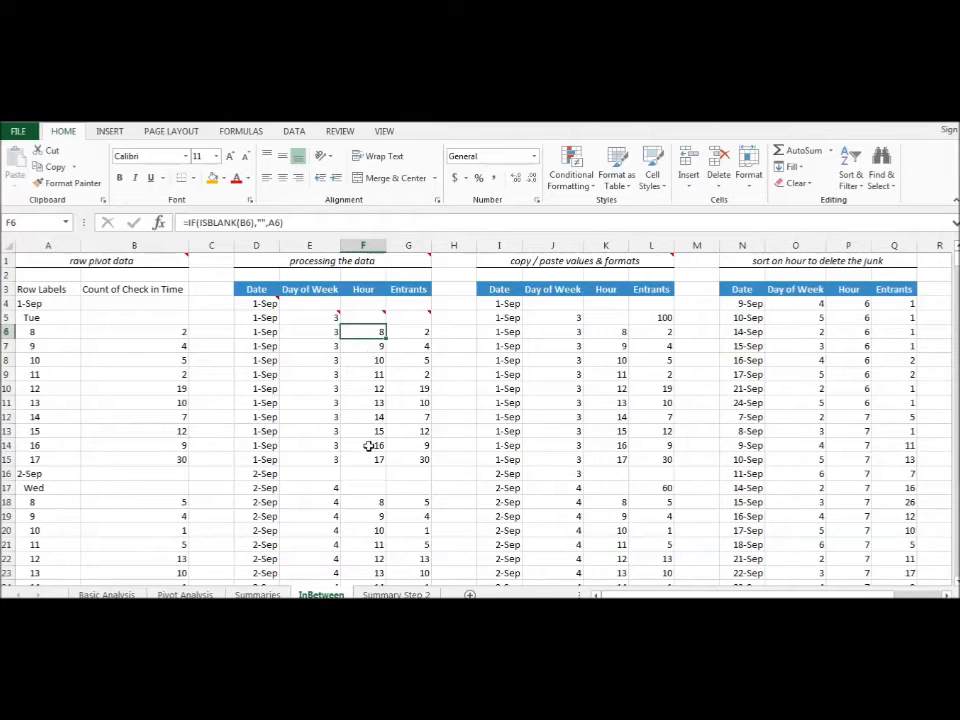
pyautogui.click(366, 502)
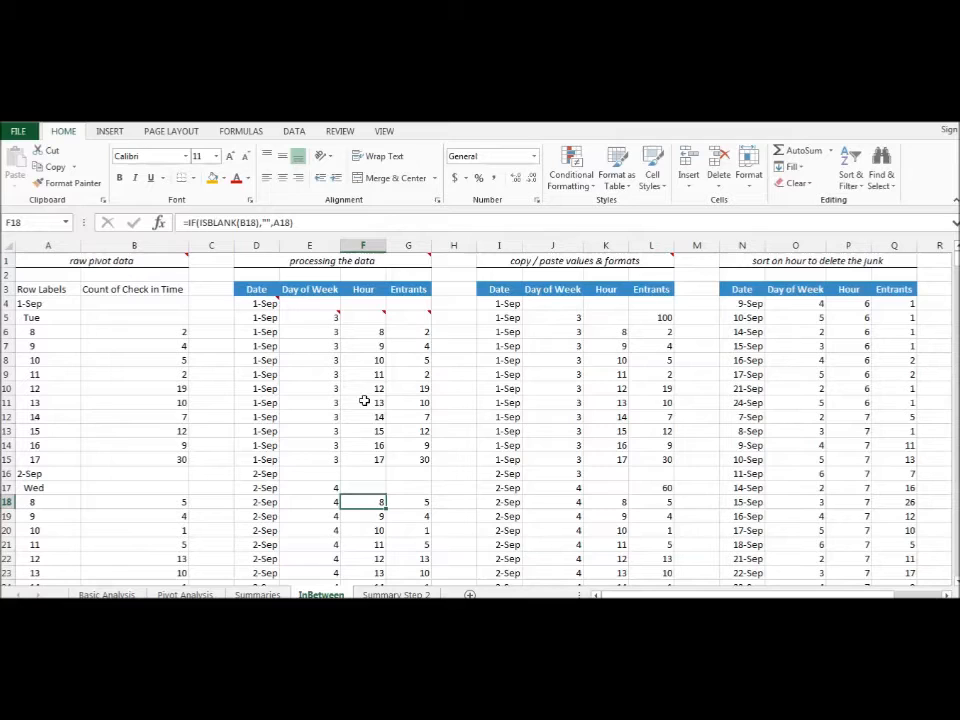
# - Inspect the cell references of the Entrants formula in G6, and review the neighbouring processing cells D5, E5, F7 and G7
pyautogui.doubleClick(413, 331)
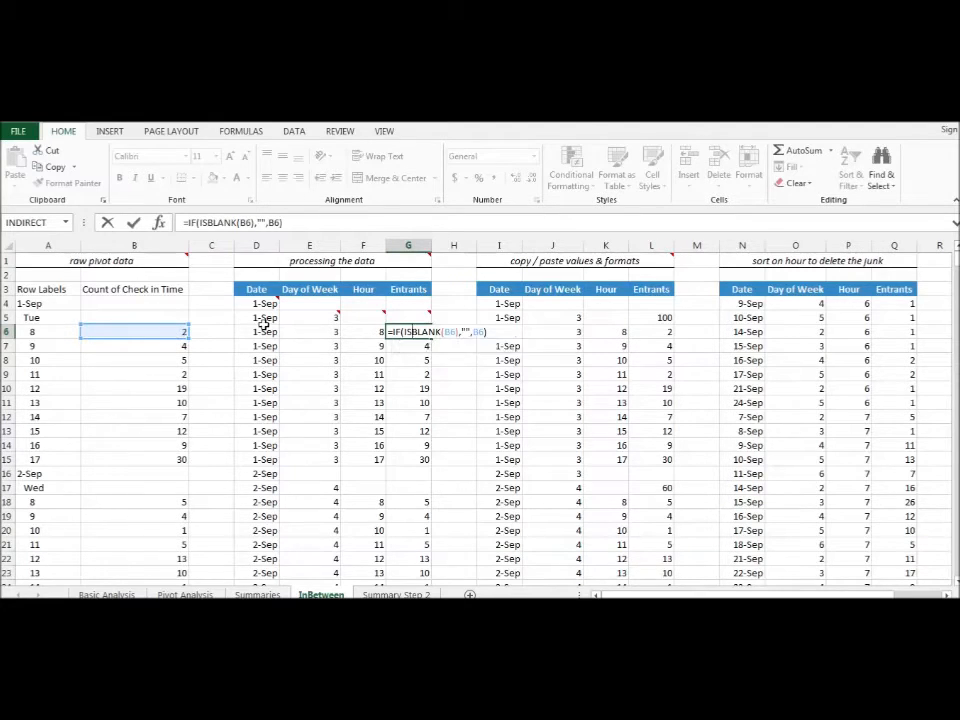
pyautogui.press('Escape')
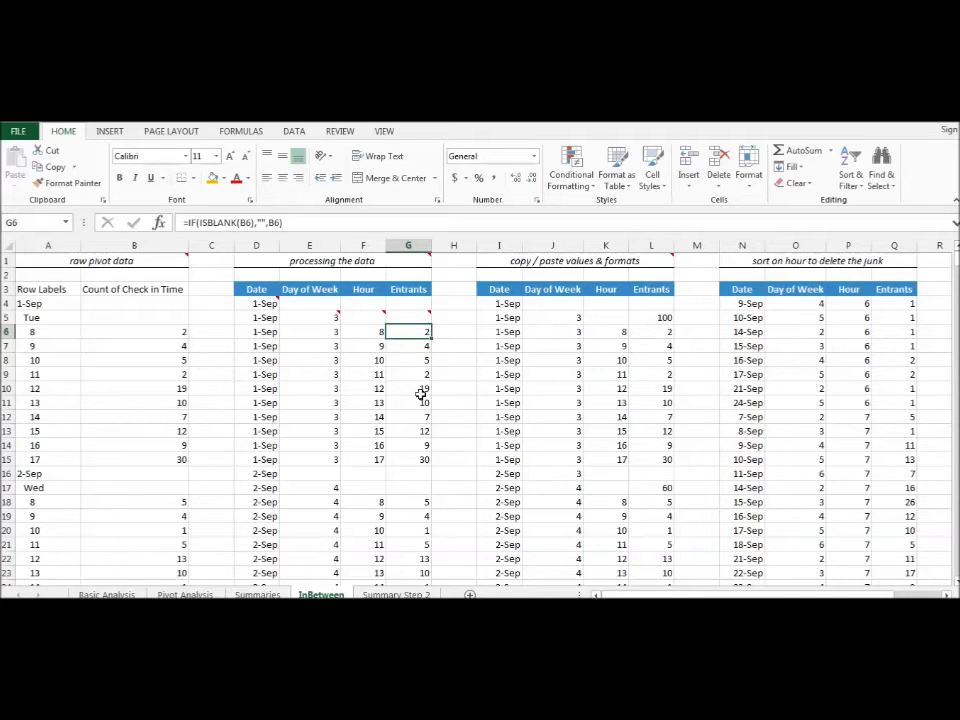
pyautogui.click(274, 318)
pyautogui.click(332, 318)
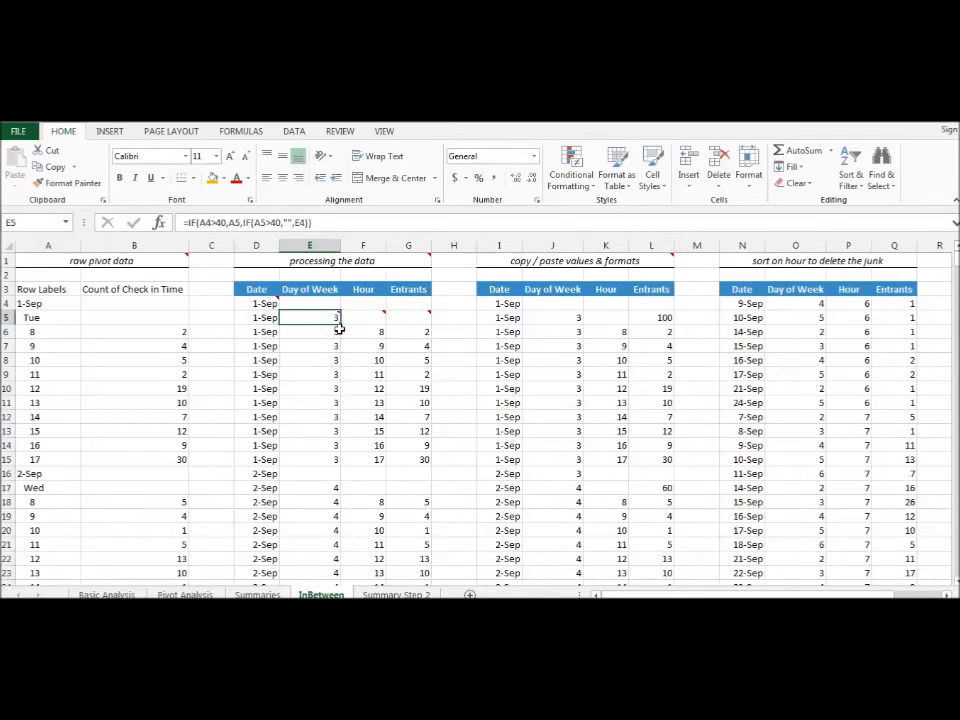
pyautogui.click(366, 346)
pyautogui.click(423, 346)
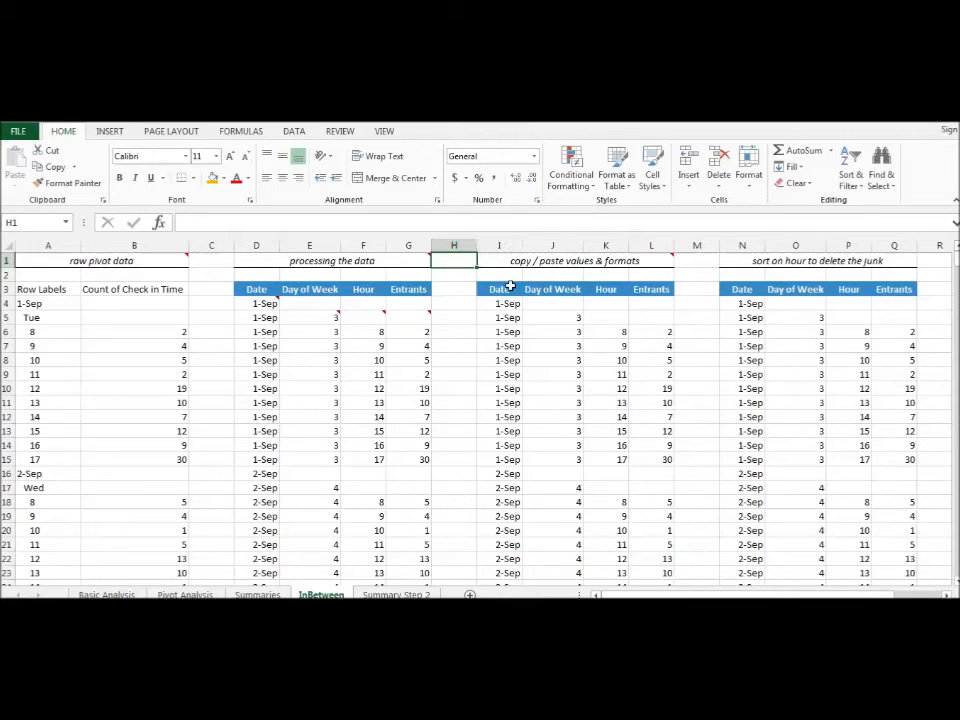
# - Clear the existing data below the headers of the copy/paste values and sort sections, range I4:Q476
pyautogui.moveTo(498, 304)
pyautogui.mouseDown()
pyautogui.moveTo(840, 336)
pyautogui.moveTo(891, 477)
pyautogui.mouseUp()
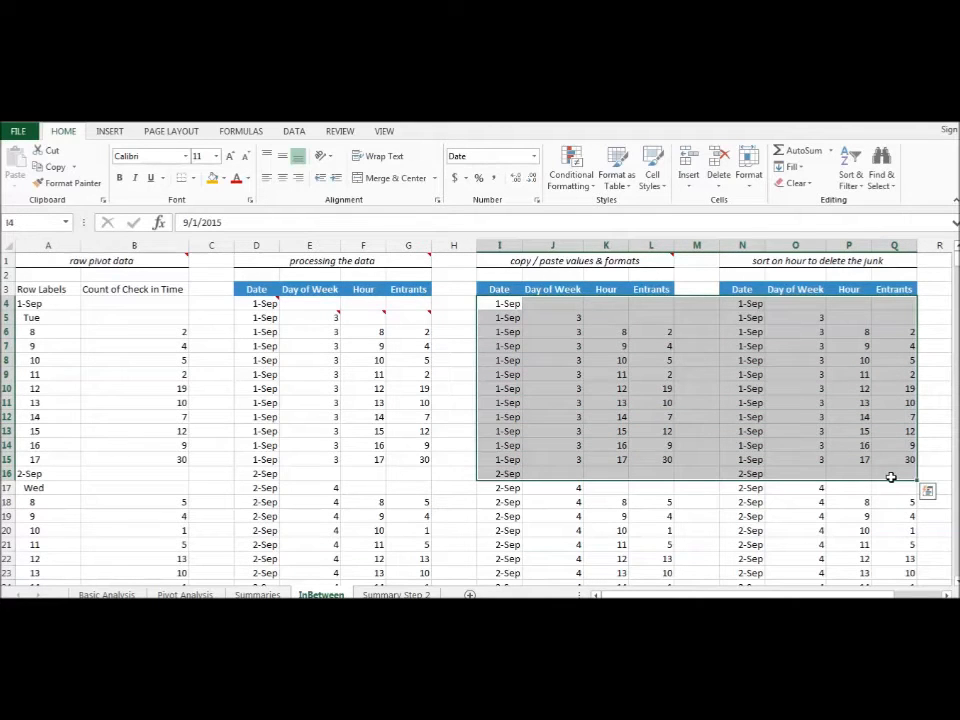
pyautogui.hotkey('shift', 'pagedown')
pyautogui.hotkey('shift', 'pagedown')
pyautogui.hotkey('shift', 'pagedown')
pyautogui.hotkey('shift', 'pagedown')
pyautogui.hotkey('shift', 'pagedown')
pyautogui.hotkey('shift', 'pagedown')
pyautogui.hotkey('shift', 'pagedown')
pyautogui.hotkey('shift', 'pagedown')
pyautogui.hotkey('shift', 'pagedown')
pyautogui.hotkey('shift', 'pagedown')
pyautogui.hotkey('shift', 'pagedown')
pyautogui.hotkey('shift', 'pagedown')
pyautogui.hotkey('shift', 'pagedown')
pyautogui.hotkey('shift', 'pagedown')
pyautogui.hotkey('shift', 'pagedown')
pyautogui.hotkey('shift', 'pagedown')
pyautogui.hotkey('shift', 'pagedown')
pyautogui.hotkey('shift', 'pagedown')
pyautogui.hotkey('shift', 'pagedown')
pyautogui.hotkey('shift', 'pagedown')
pyautogui.hotkey('shift', 'pagedown')
pyautogui.hotkey('shift', 'pagedown')
pyautogui.hotkey('shift', 'pageup')
pyautogui.hotkey('shift', 'pageup')
pyautogui.hotkey('shift', 'pageup')
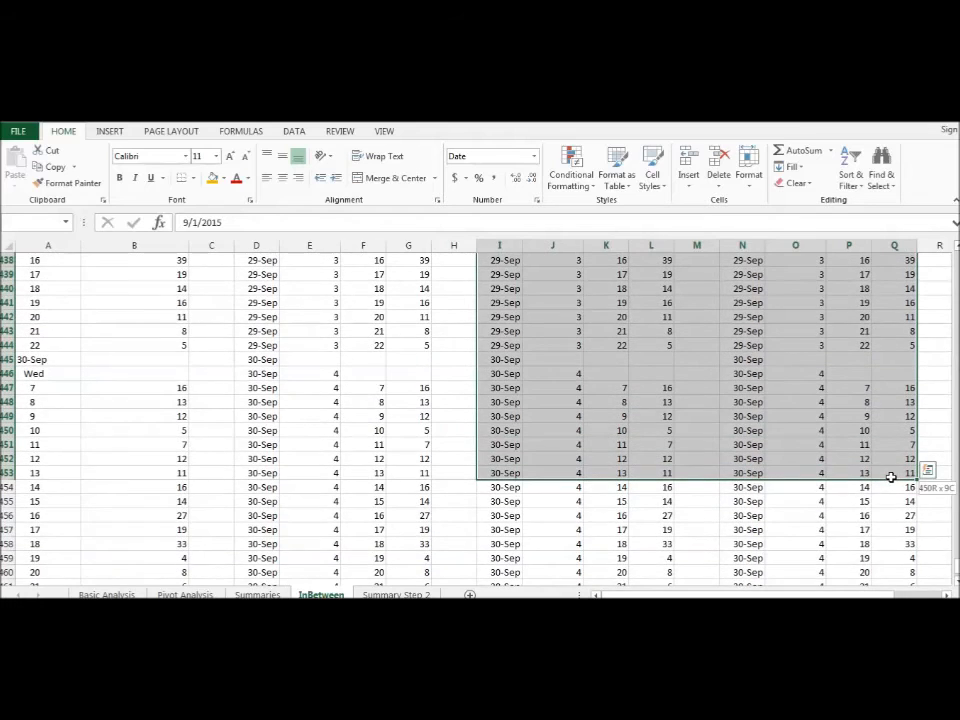
pyautogui.hotkey('shift', 'pagedown')
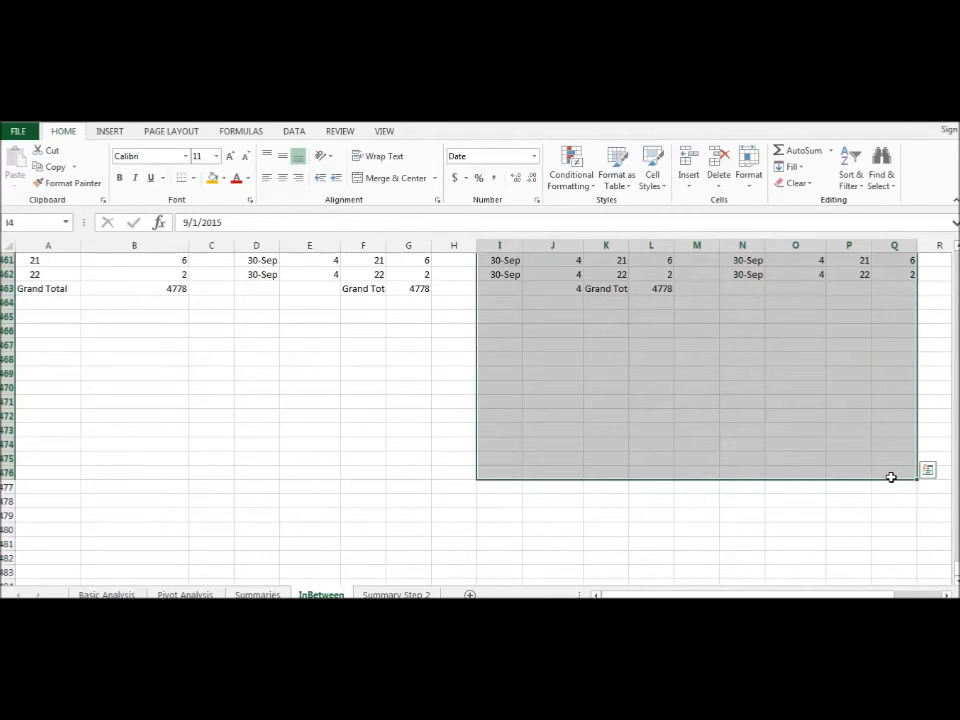
pyautogui.hotkey('ctrl', 'BackSpace')
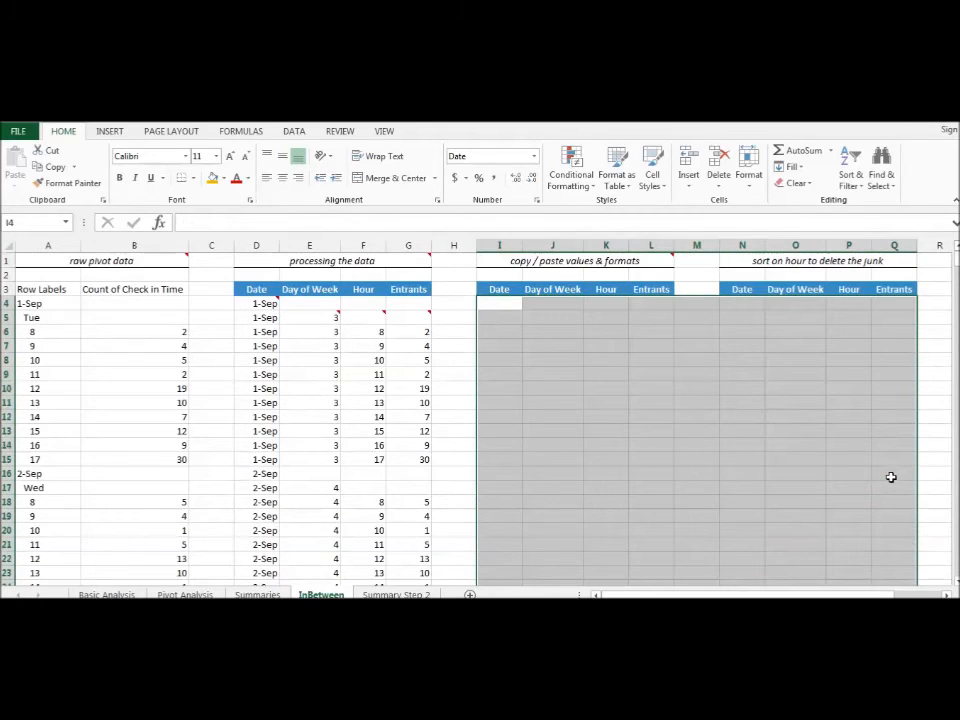
pyautogui.click(567, 374)
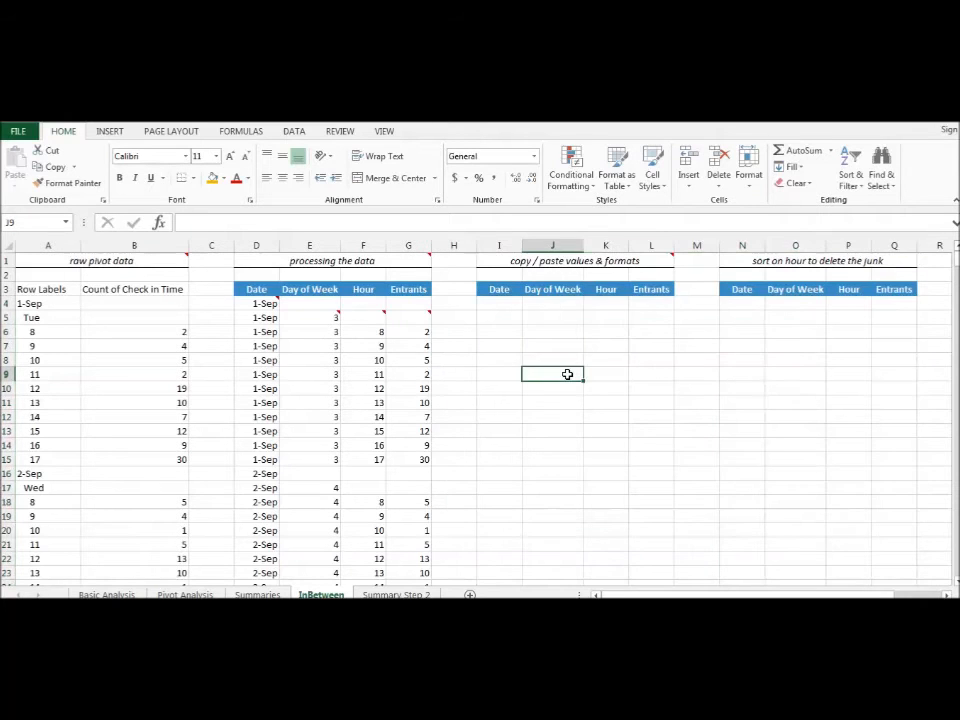
# - Recheck the cell references in the Day of Week formula in E5
pyautogui.click(318, 316)
pyautogui.doubleClick(292, 318)
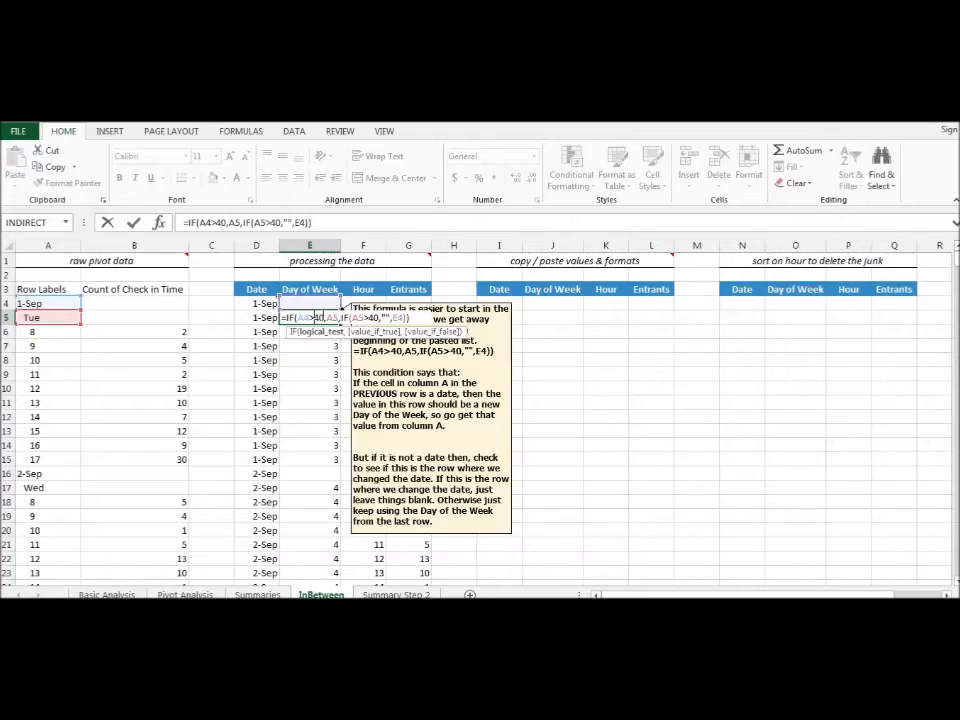
pyautogui.moveTo(345, 320)
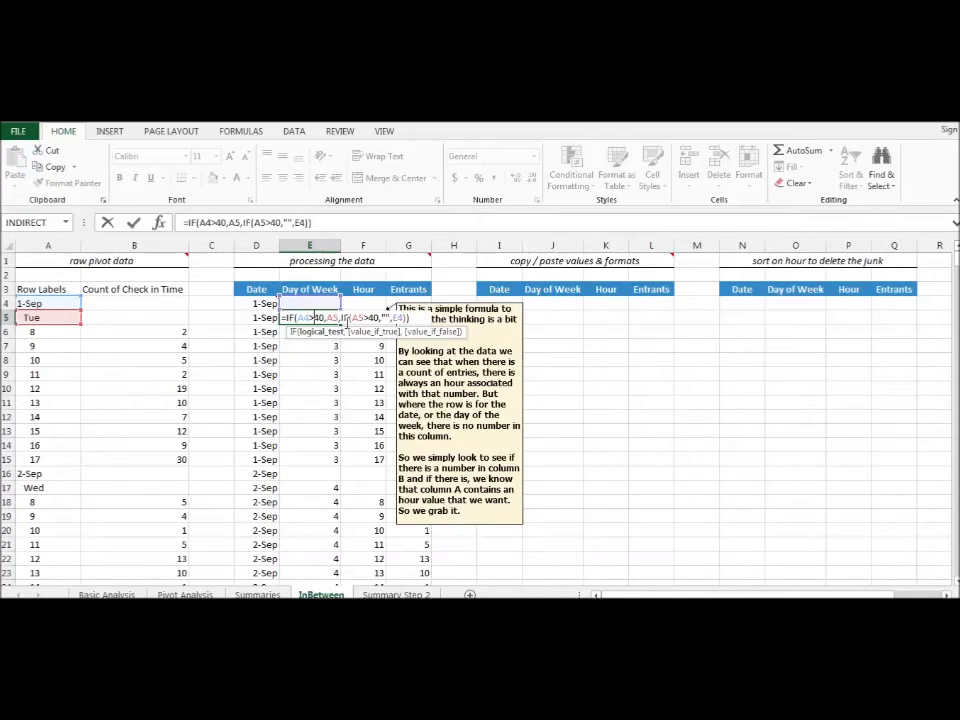
pyautogui.press('Escape')
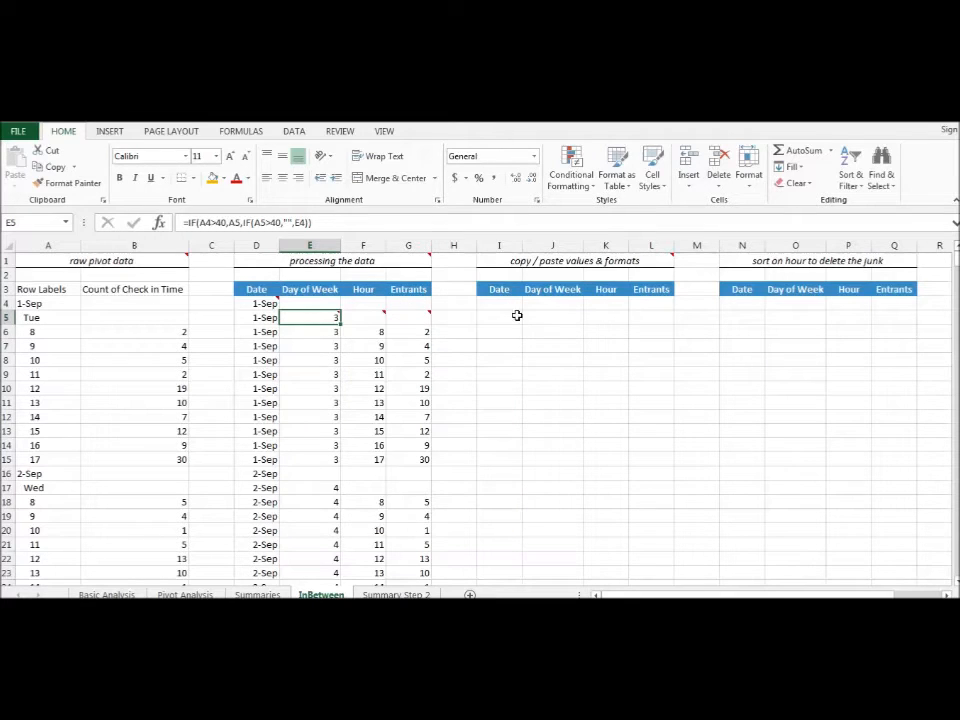
# - Copy the processed data in D4:G462 and paste it at I4 as values with source formatting
pyautogui.moveTo(255, 301)
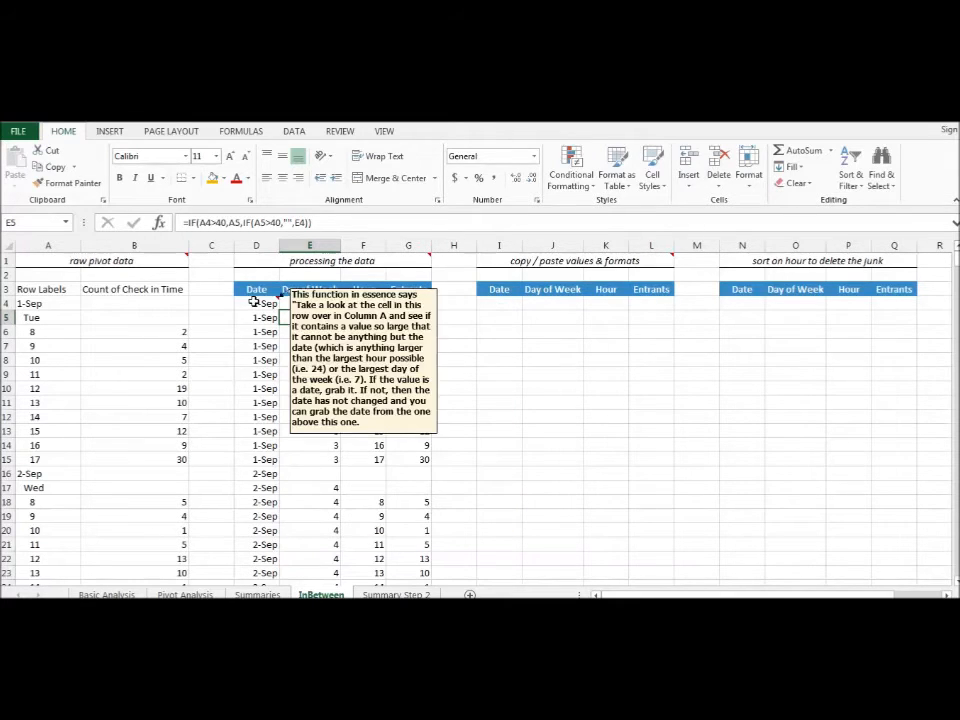
pyautogui.moveTo(255, 301)
pyautogui.mouseDown()
pyautogui.moveTo(280, 345)
pyautogui.moveTo(424, 413)
pyautogui.moveTo(426, 497)
pyautogui.mouseUp()
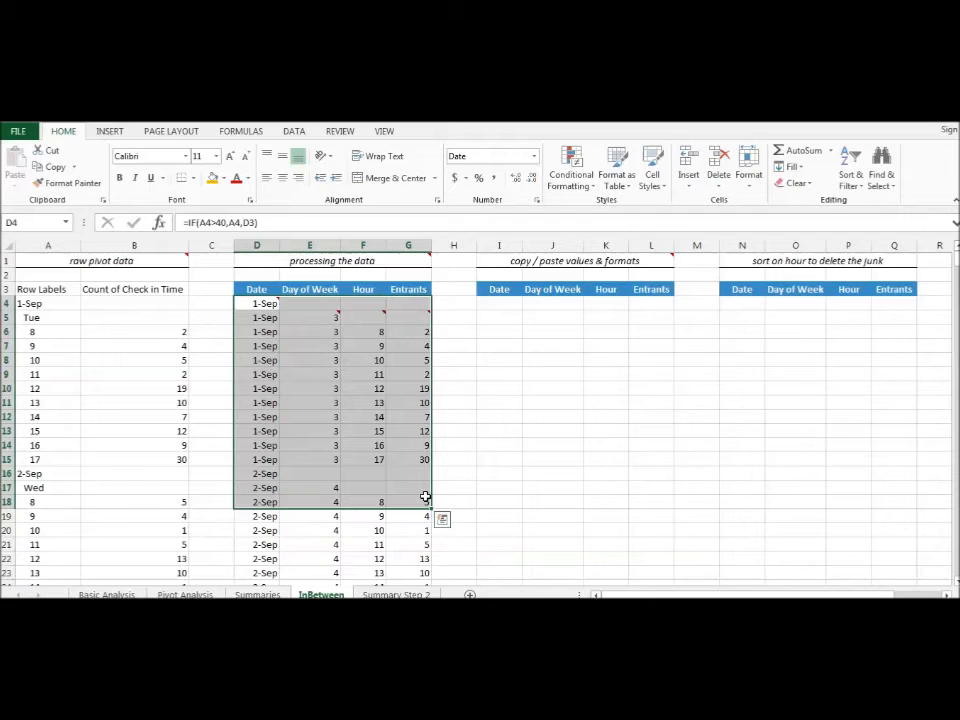
pyautogui.doubleClick(426, 497)
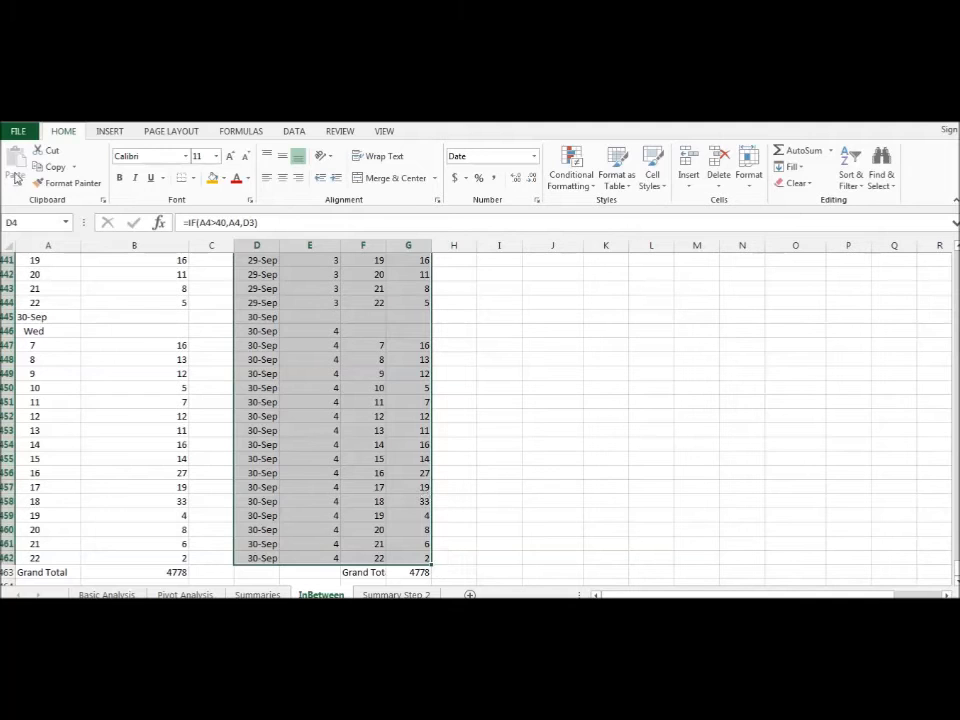
pyautogui.click(51, 168)
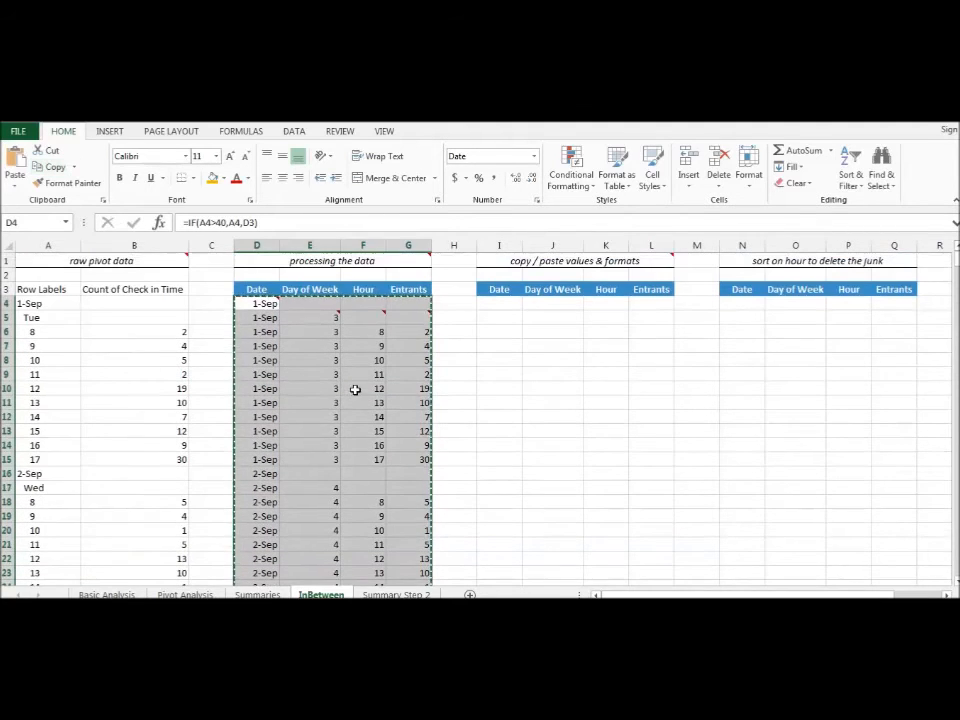
pyautogui.click(496, 302)
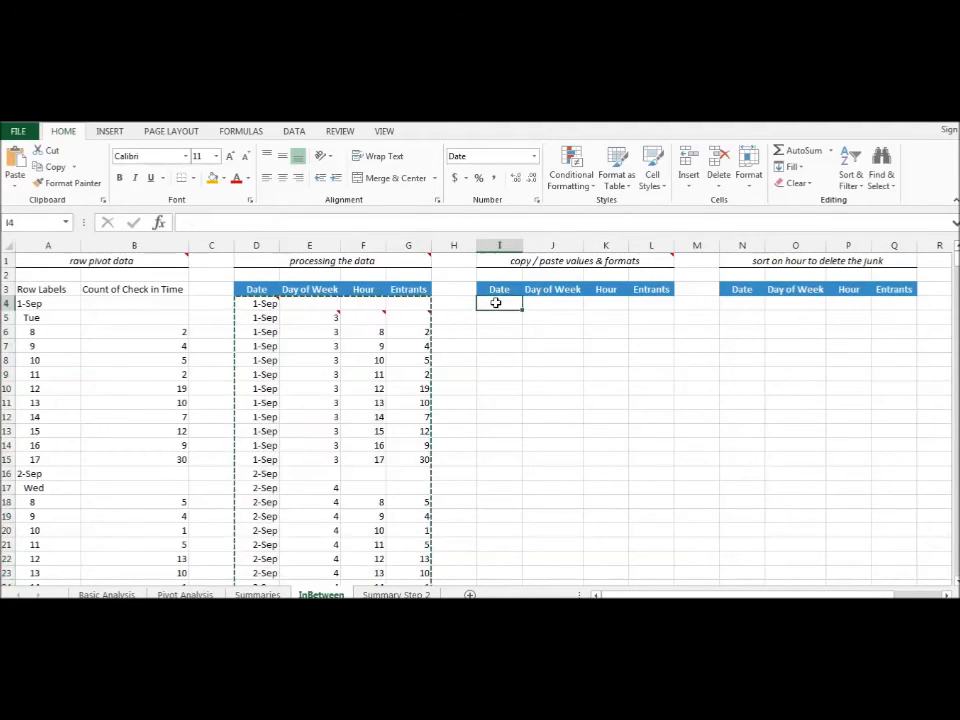
pyautogui.click(15, 187)
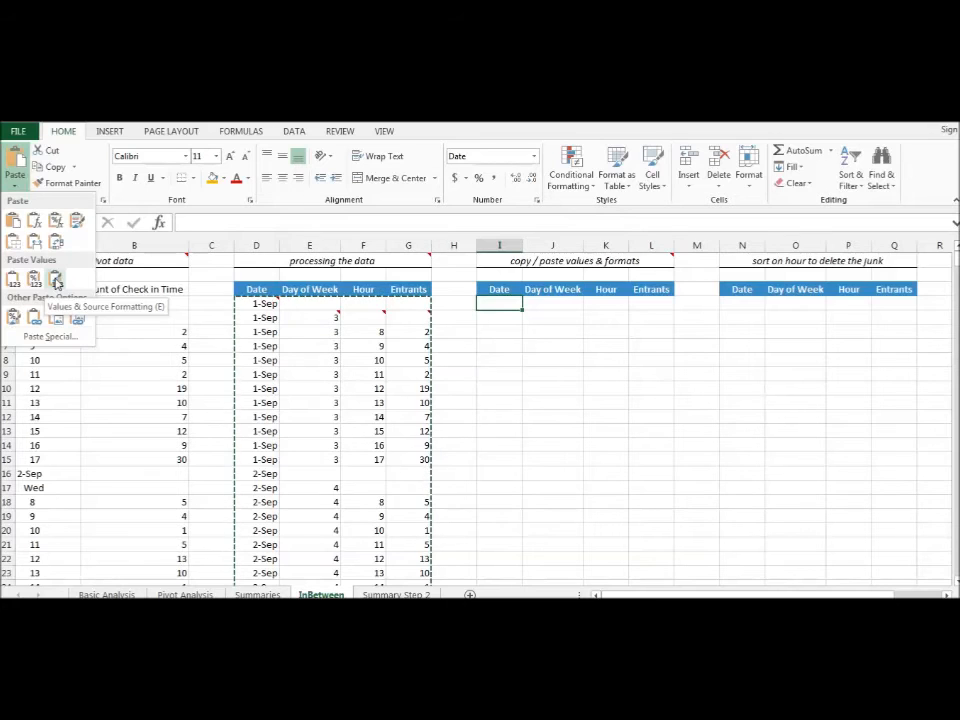
pyautogui.click(56, 285)
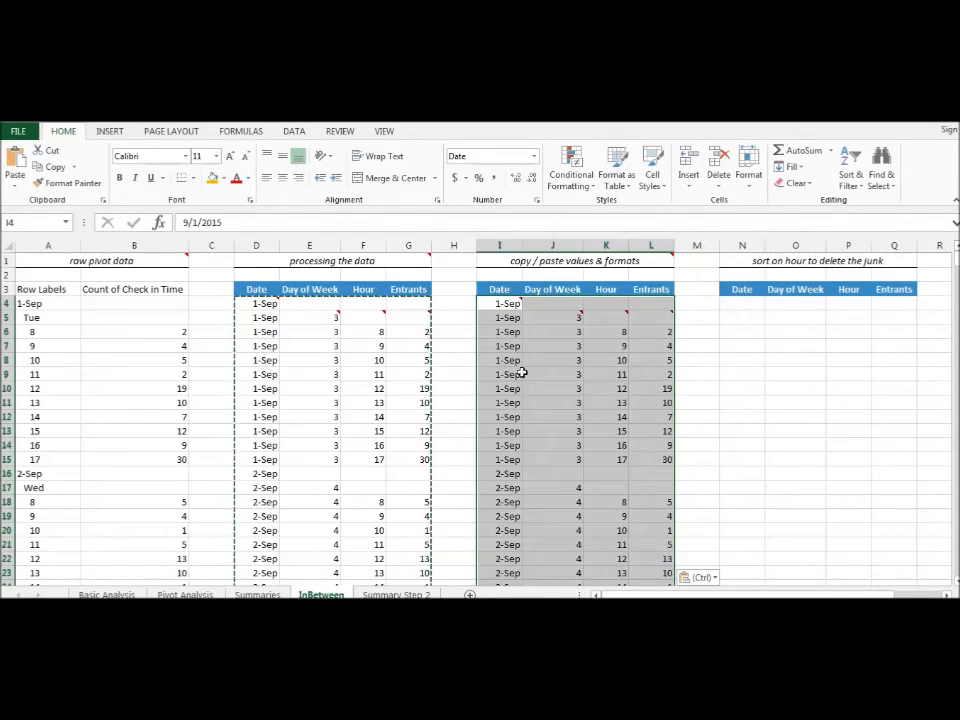
# - Delete the cell comments carried over into the pasted values at I4, J5 and K5:L5
pyautogui.click(505, 317)
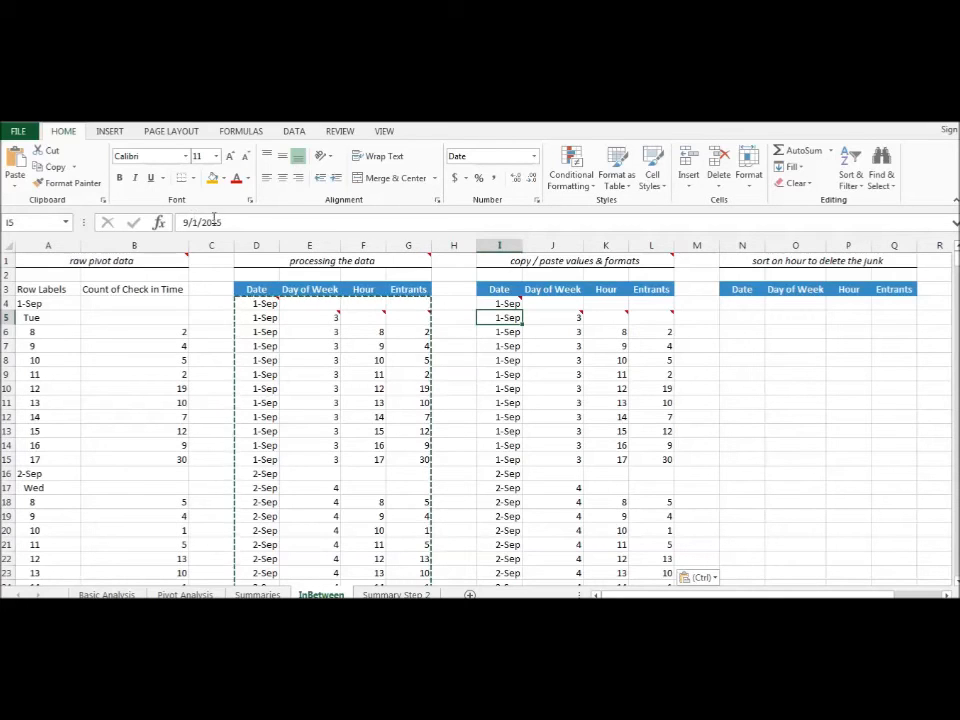
pyautogui.click(511, 303)
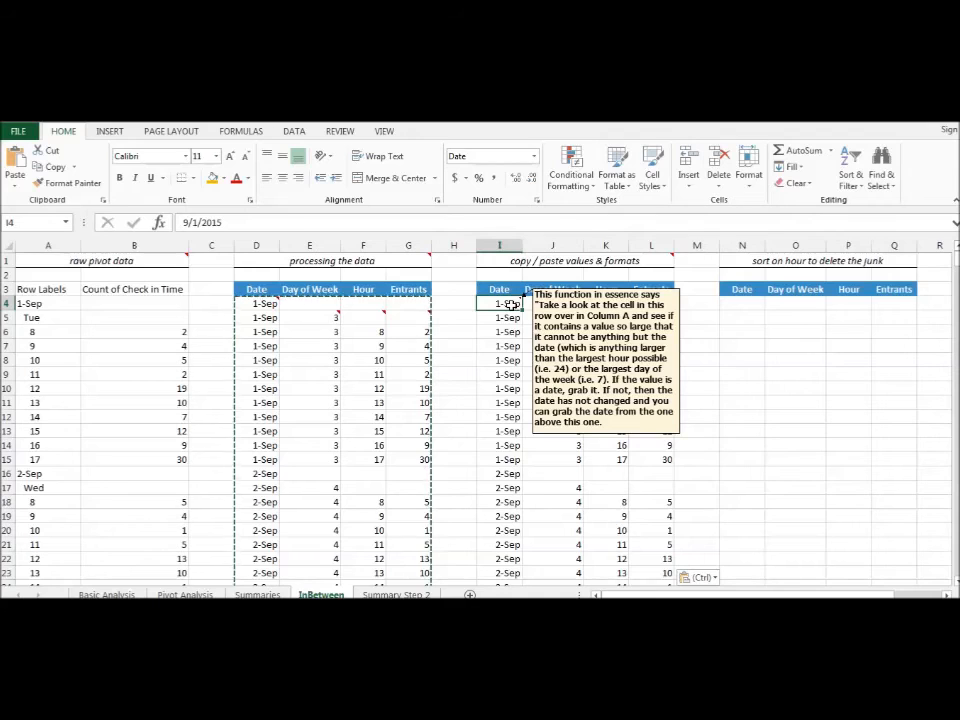
pyautogui.rightClick(511, 303)
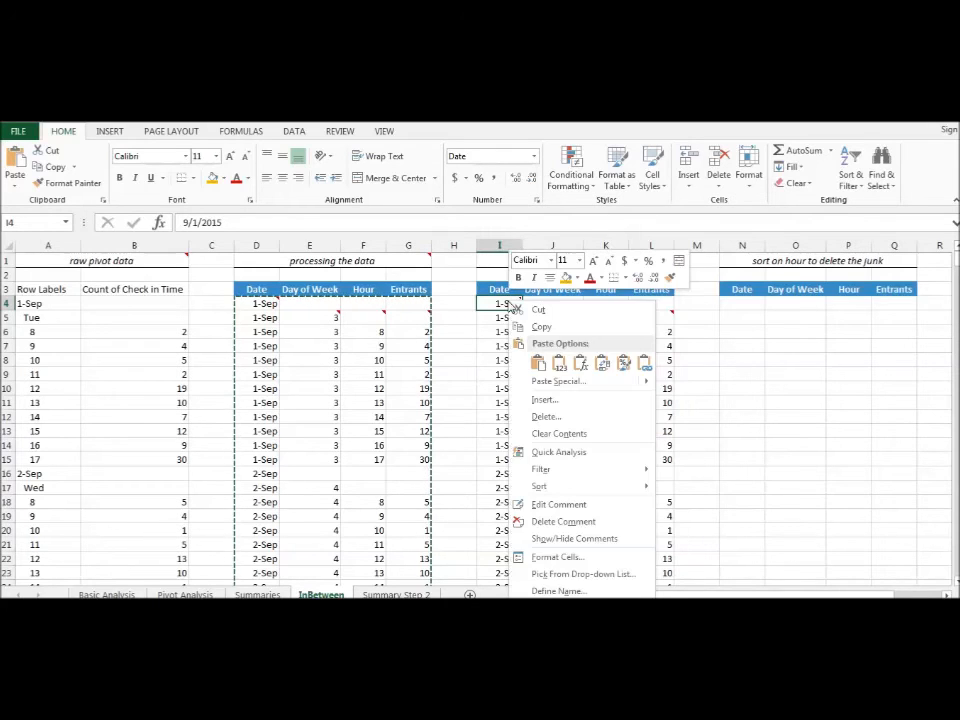
pyautogui.click(562, 521)
pyautogui.click(564, 316)
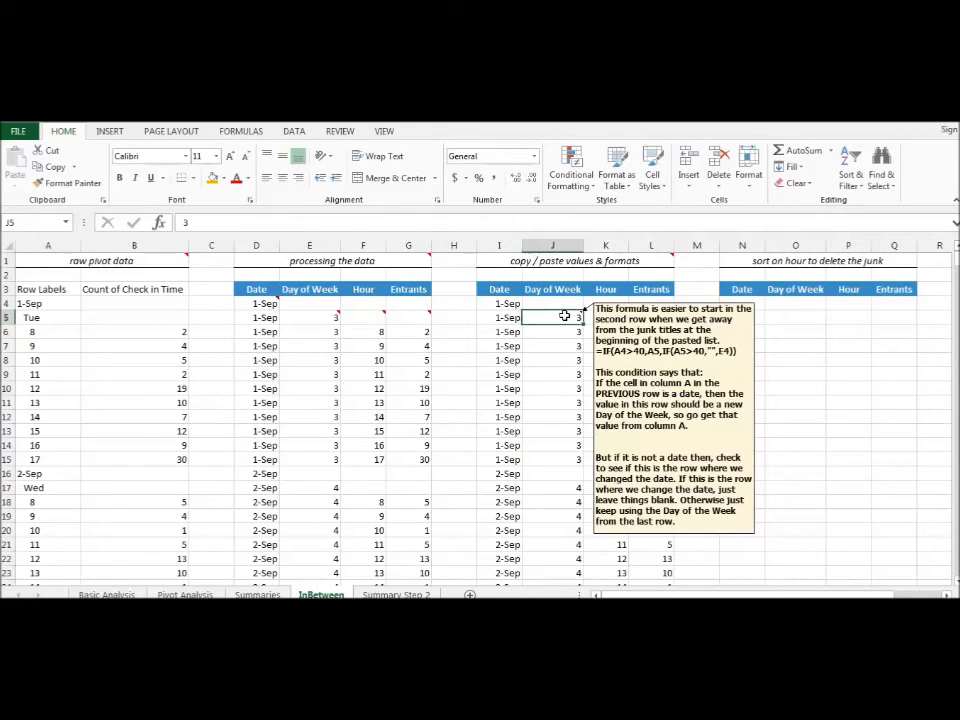
pyautogui.rightClick(564, 316)
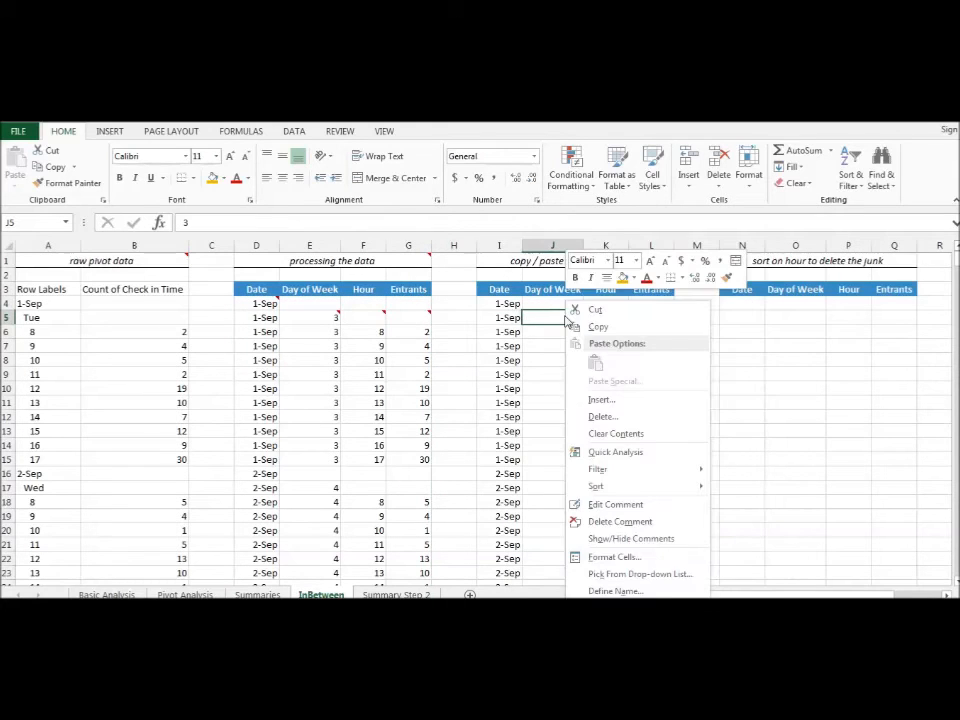
pyautogui.click(611, 521)
pyautogui.moveTo(617, 321)
pyautogui.moveTo(613, 317); pyautogui.dragTo(647, 319)
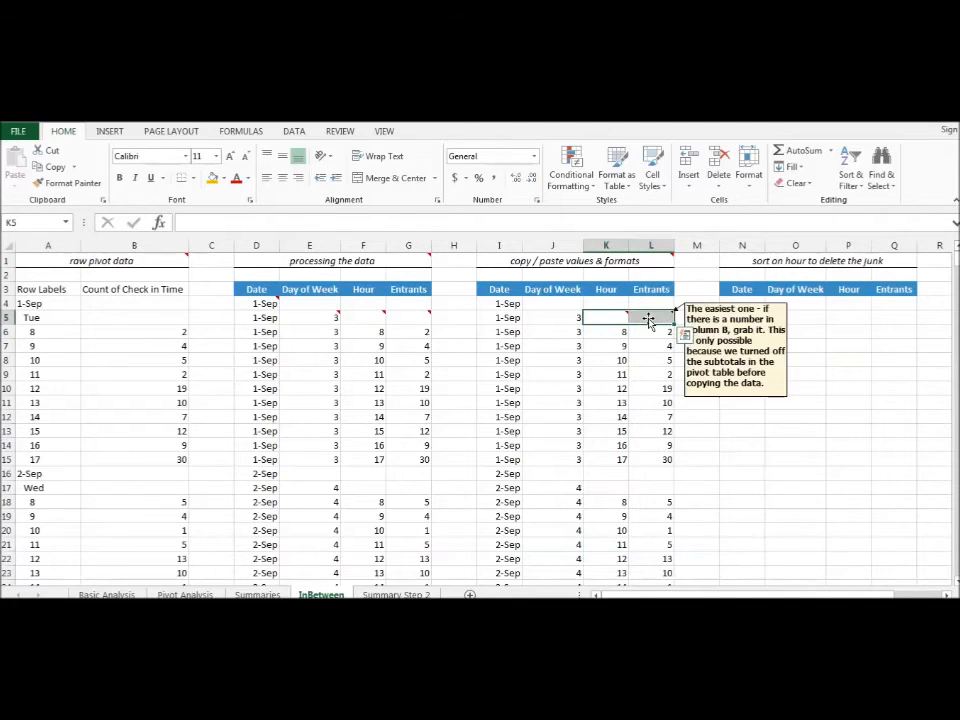
pyautogui.rightClick(648, 320)
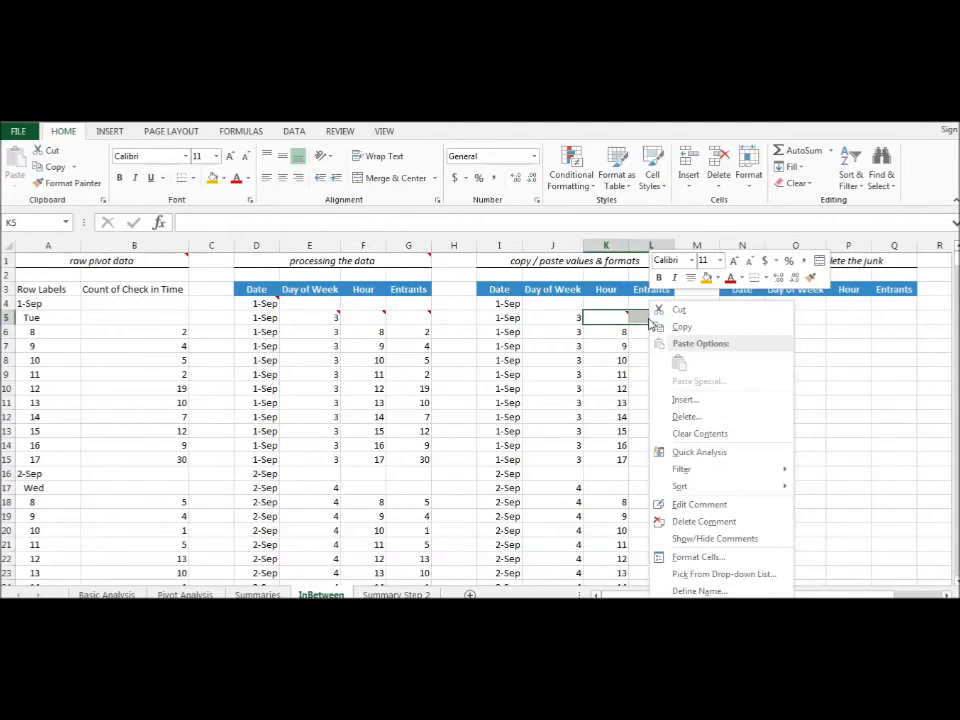
pyautogui.click(687, 522)
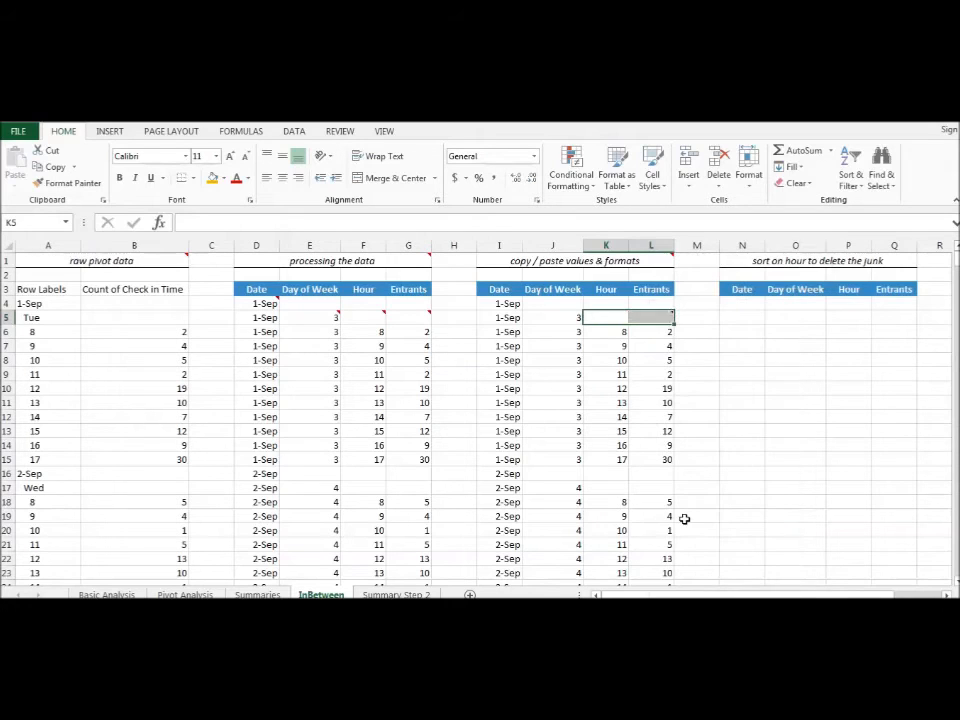
# - Examine the date and weekday heading rows in I4:L5 against the complete hourly records below them
pyautogui.click(615, 388)
pyautogui.click(545, 347)
pyautogui.click(601, 371)
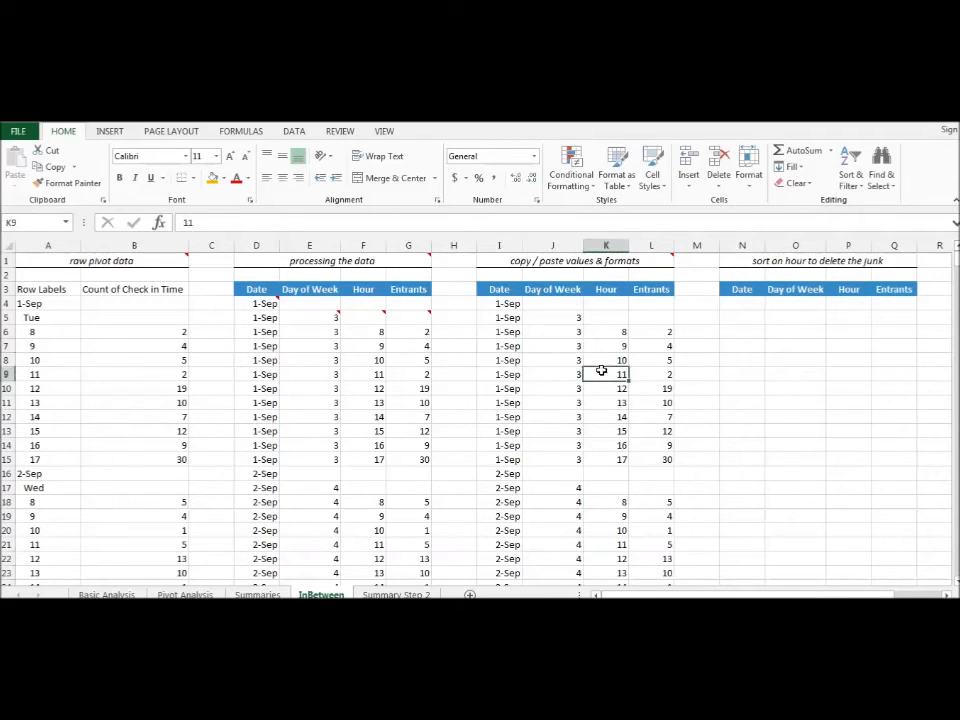
pyautogui.moveTo(558, 304); pyautogui.dragTo(645, 313)
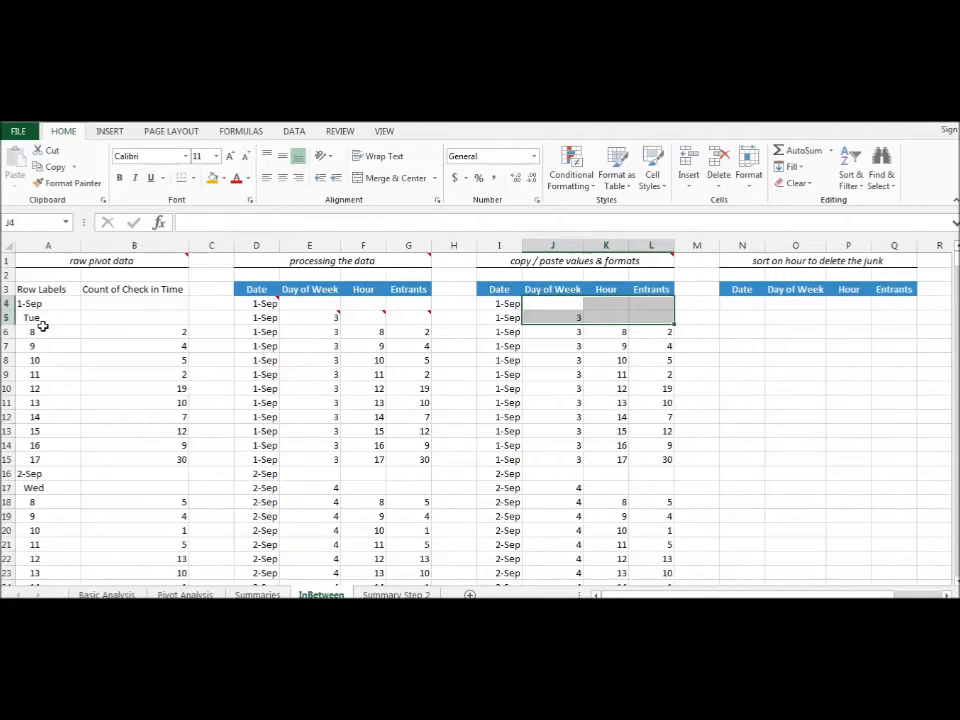
pyautogui.click(524, 334)
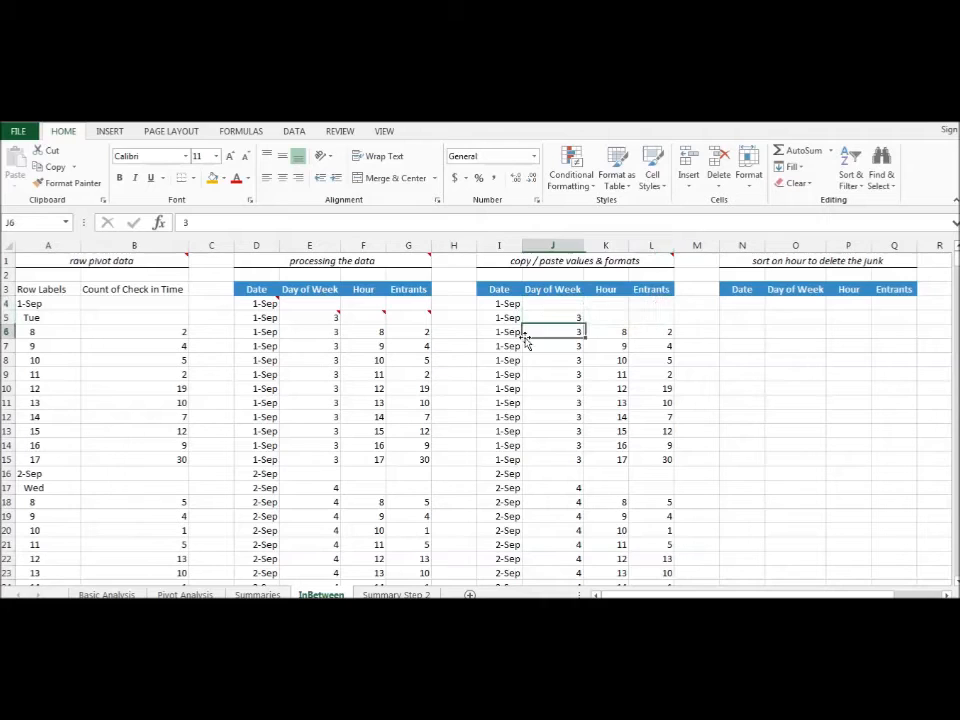
pyautogui.moveTo(503, 332); pyautogui.dragTo(654, 375)
pyautogui.click(514, 306)
pyautogui.moveTo(514, 306); pyautogui.dragTo(670, 321)
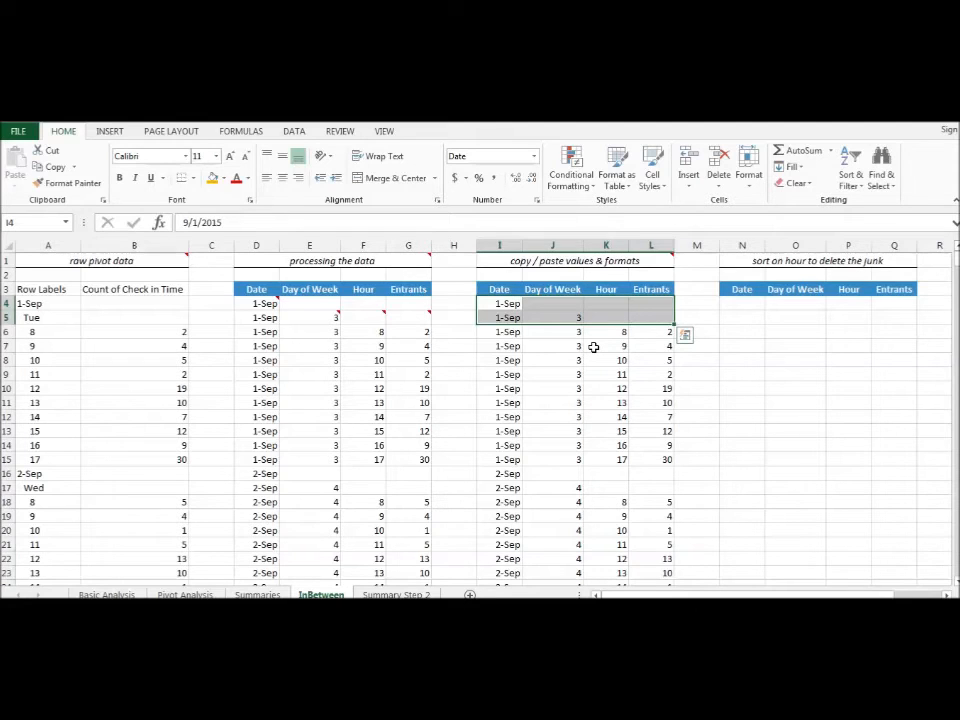
pyautogui.click(752, 307)
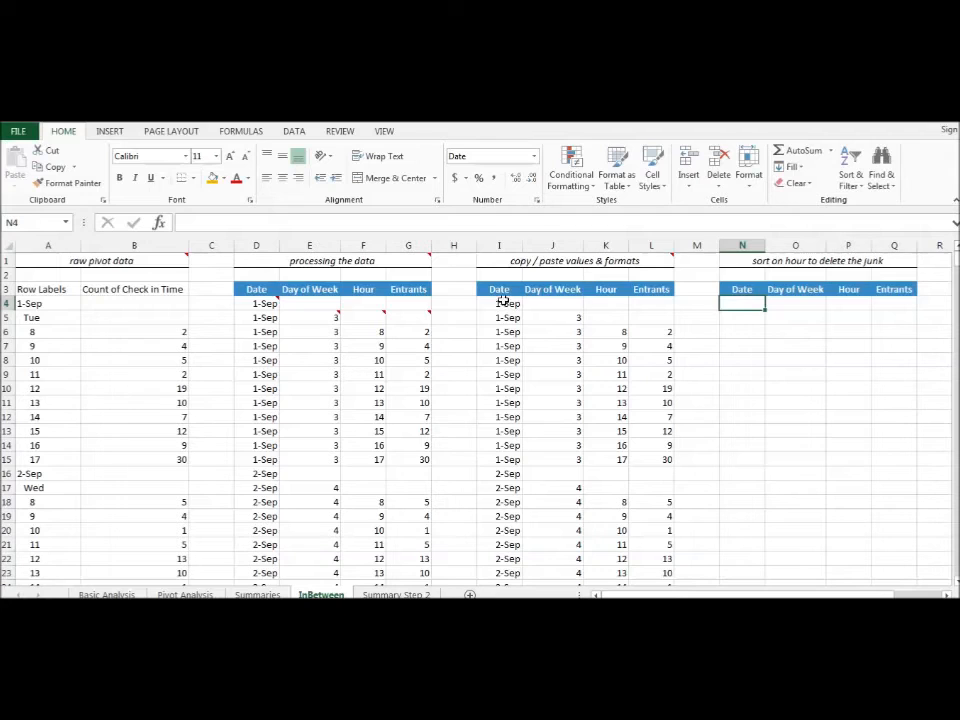
# - Copy the pasted values in I4:L462 and paste them at N4 in the section for sorting on hour
pyautogui.moveTo(499, 304); pyautogui.dragTo(645, 377)
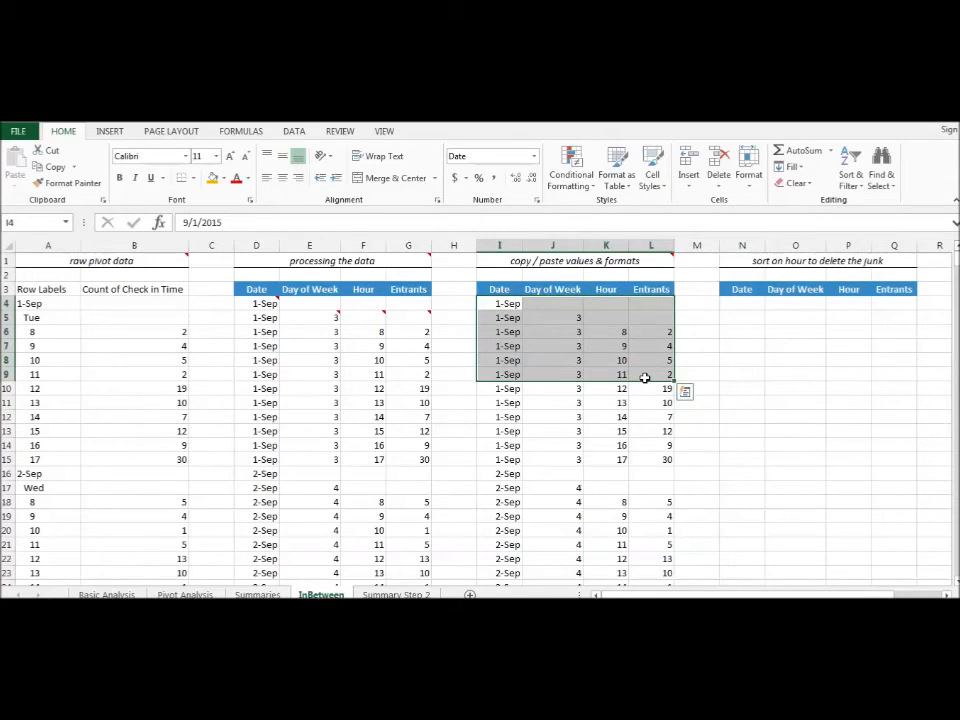
pyautogui.hotkey('ctrl', 'shift', 'Down')
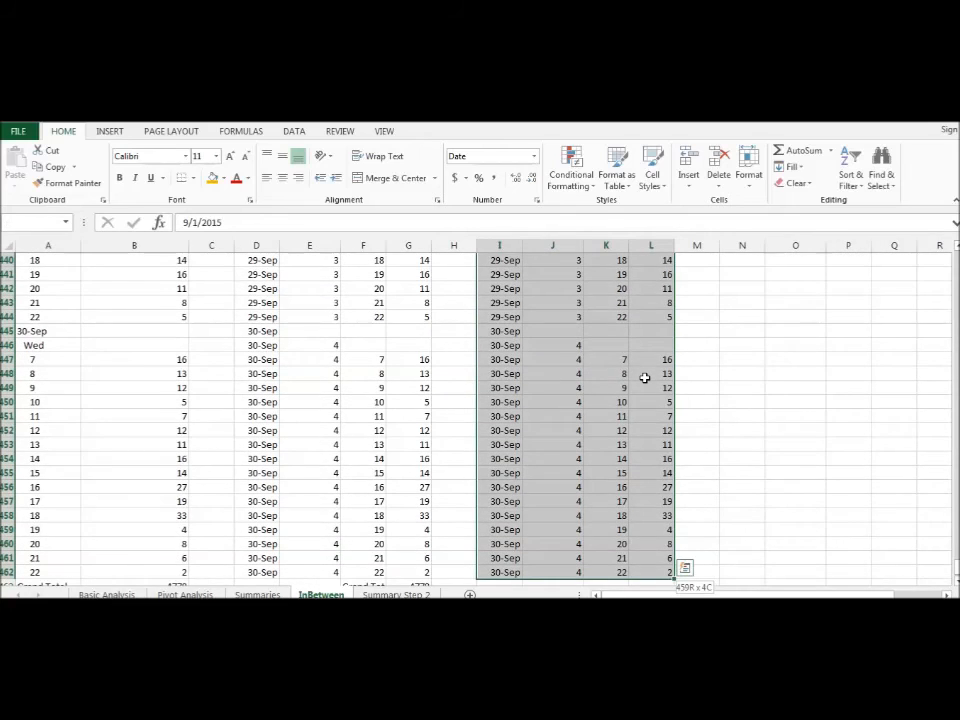
pyautogui.hotkey('shift', 'Down')
pyautogui.hotkey('shift', 'Up')
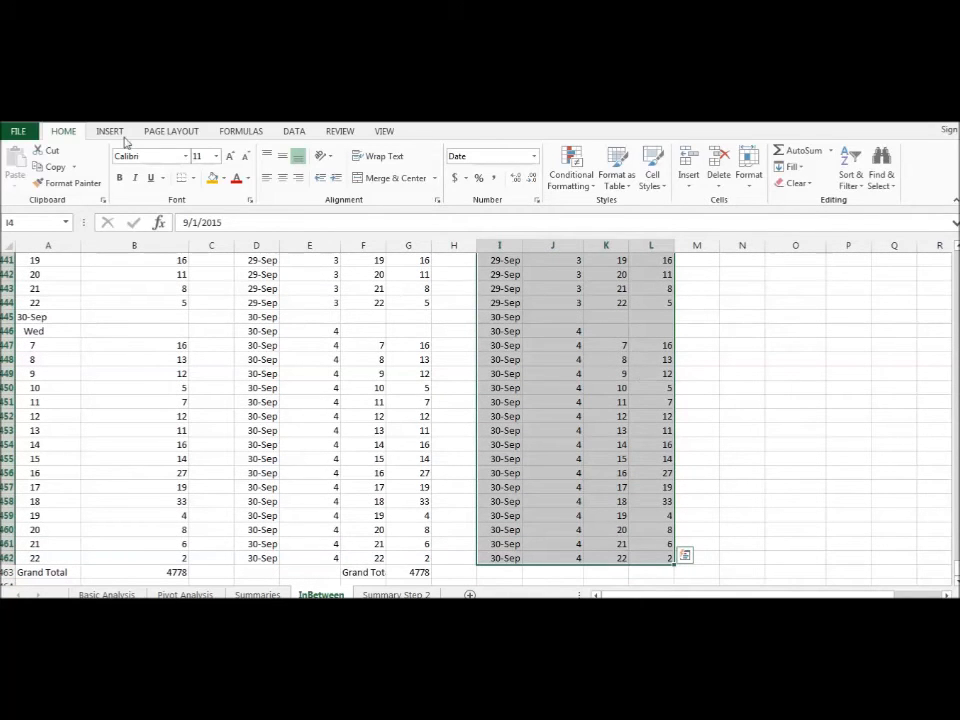
pyautogui.click(55, 167)
pyautogui.hotkey('ctrl', 'BackSpace')
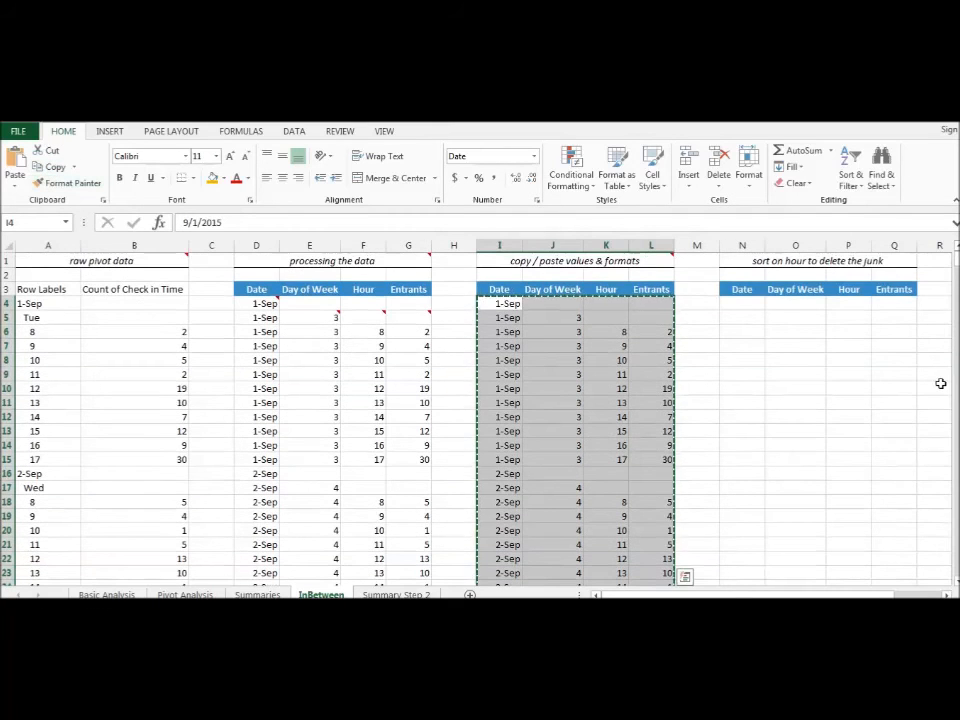
pyautogui.click(741, 304)
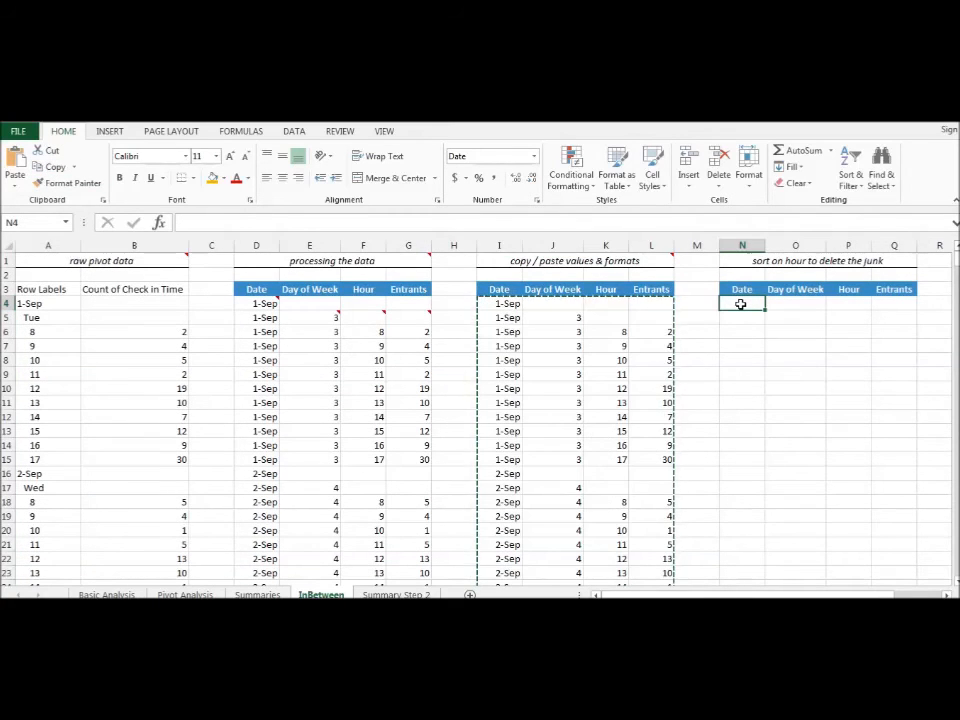
pyautogui.click(16, 160)
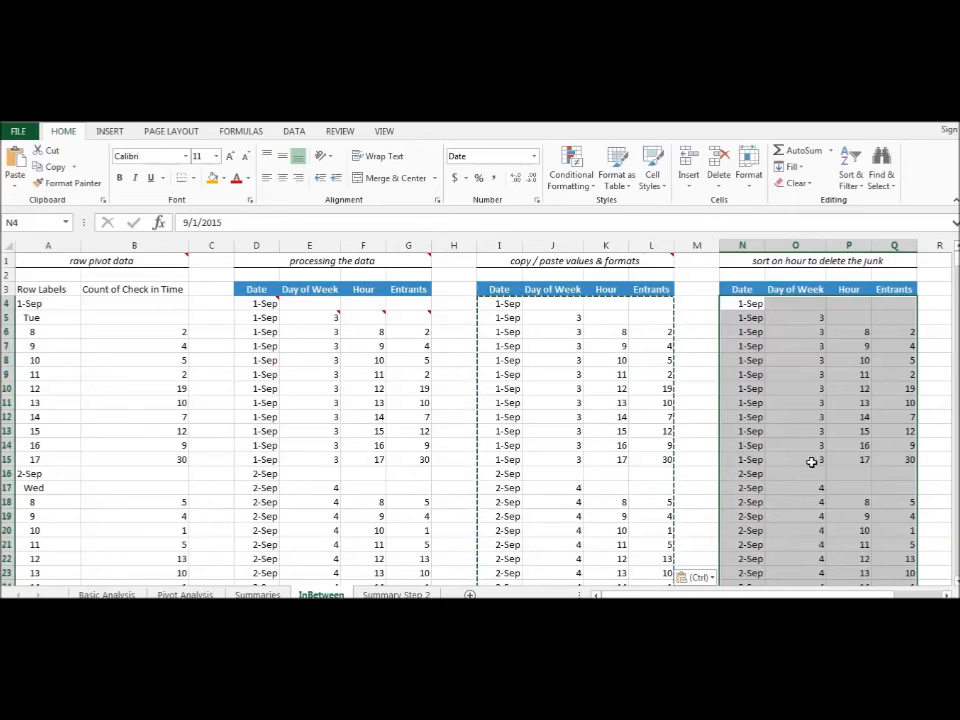
# - Sort the data in N4:Q462 by Hour values from largest to smallest, treating the first row as headers
pyautogui.click(850, 178)
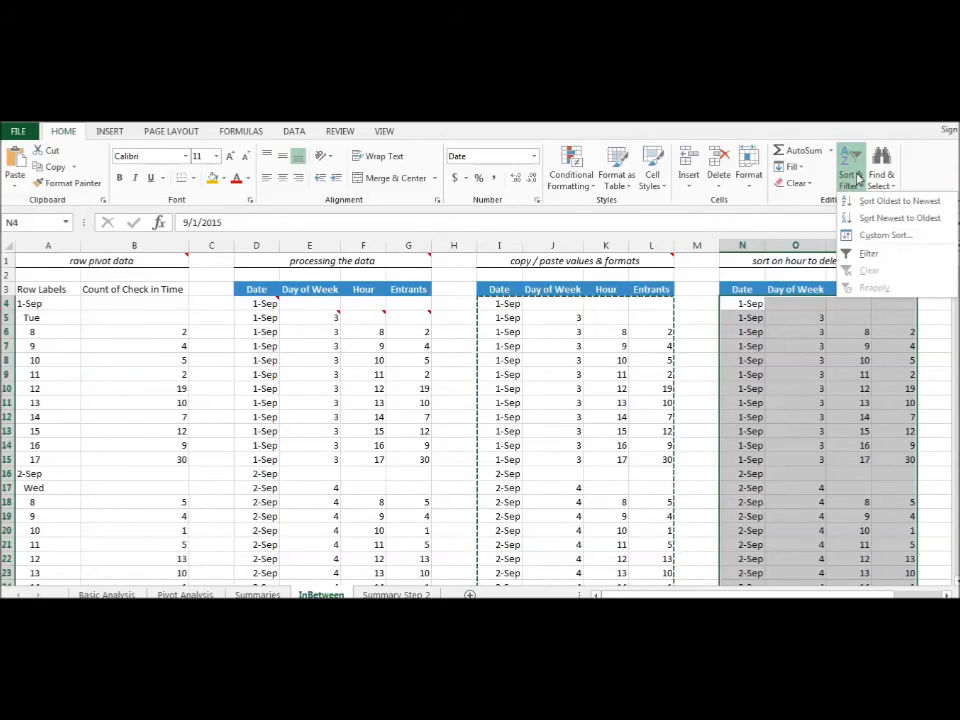
pyautogui.click(885, 237)
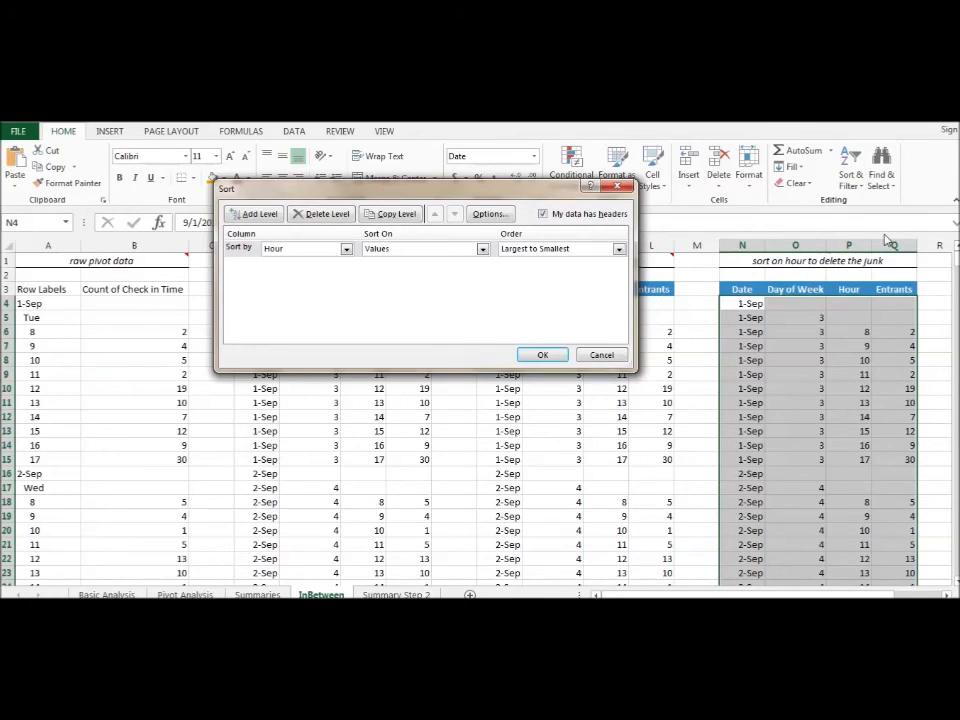
pyautogui.click(308, 249)
pyautogui.click(309, 251)
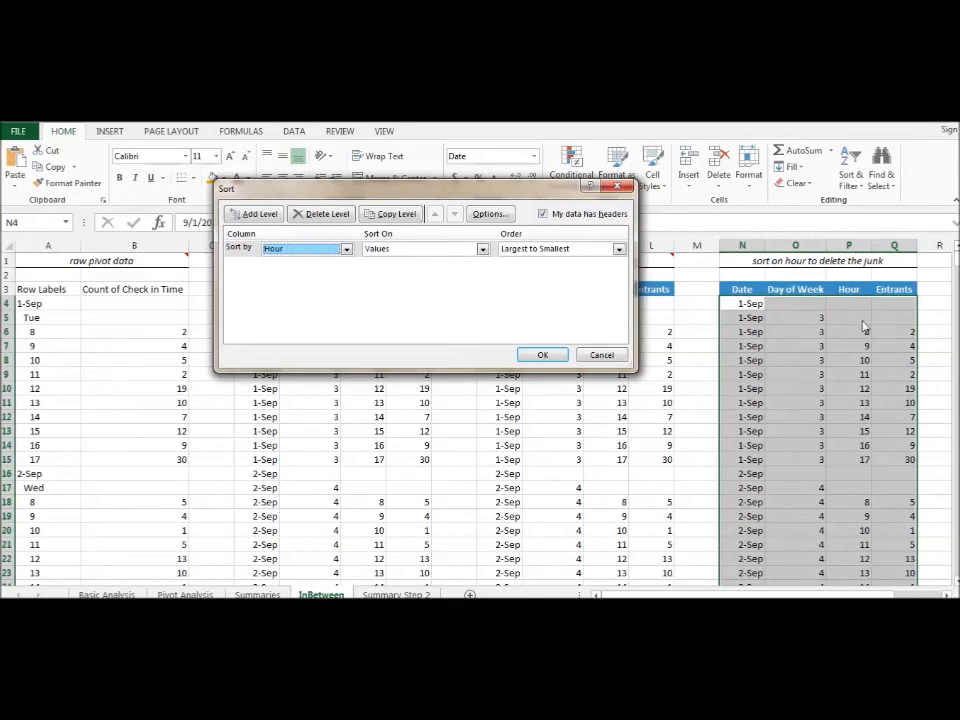
pyautogui.click(553, 250)
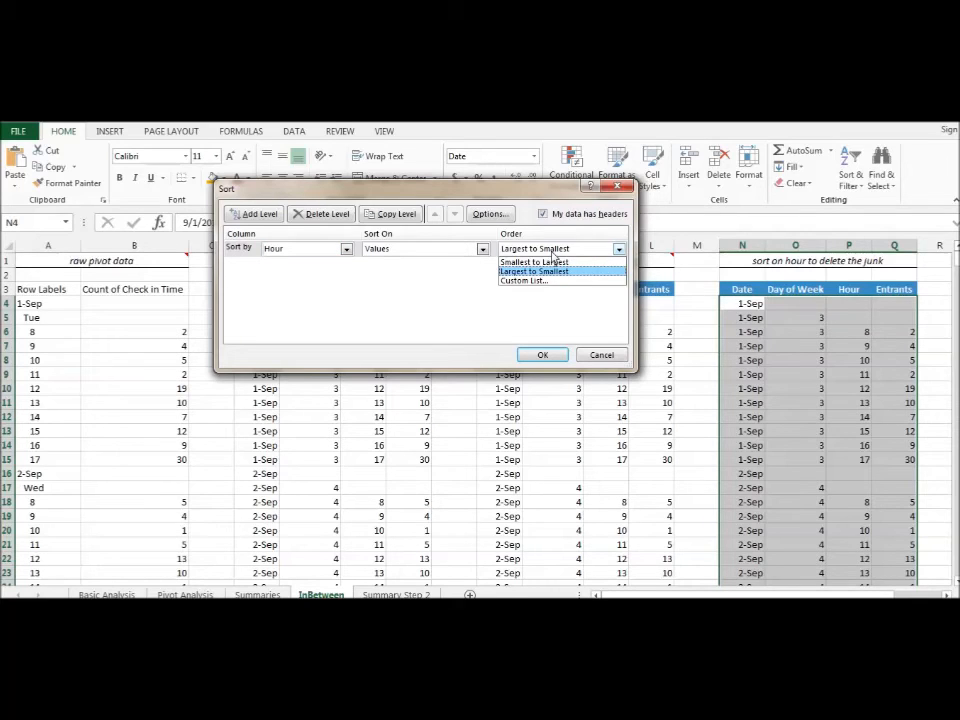
pyautogui.click(553, 255)
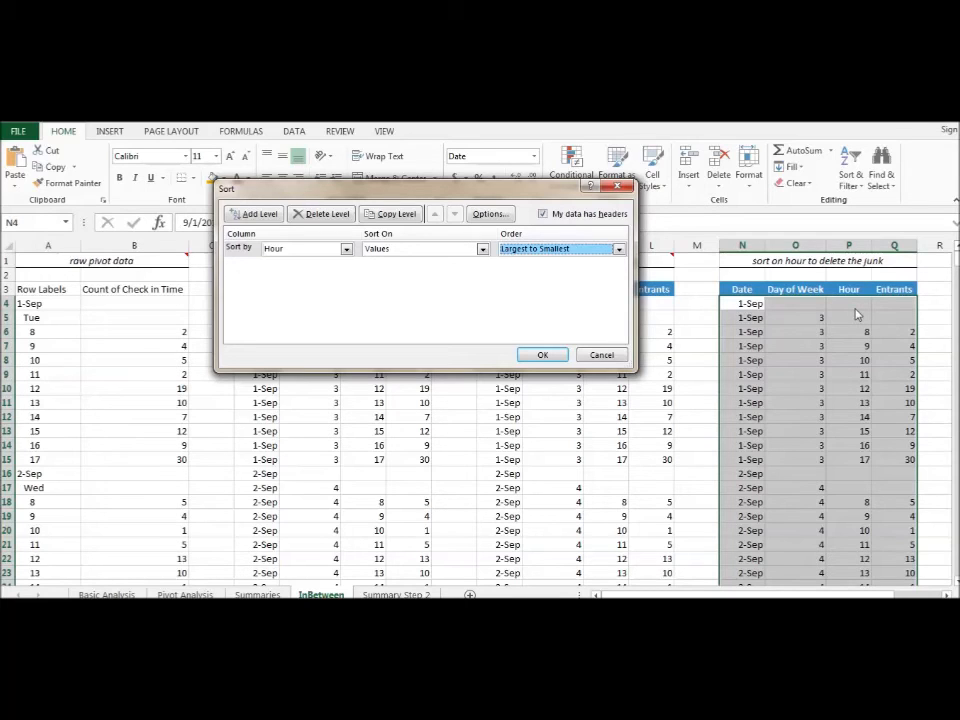
pyautogui.click(540, 356)
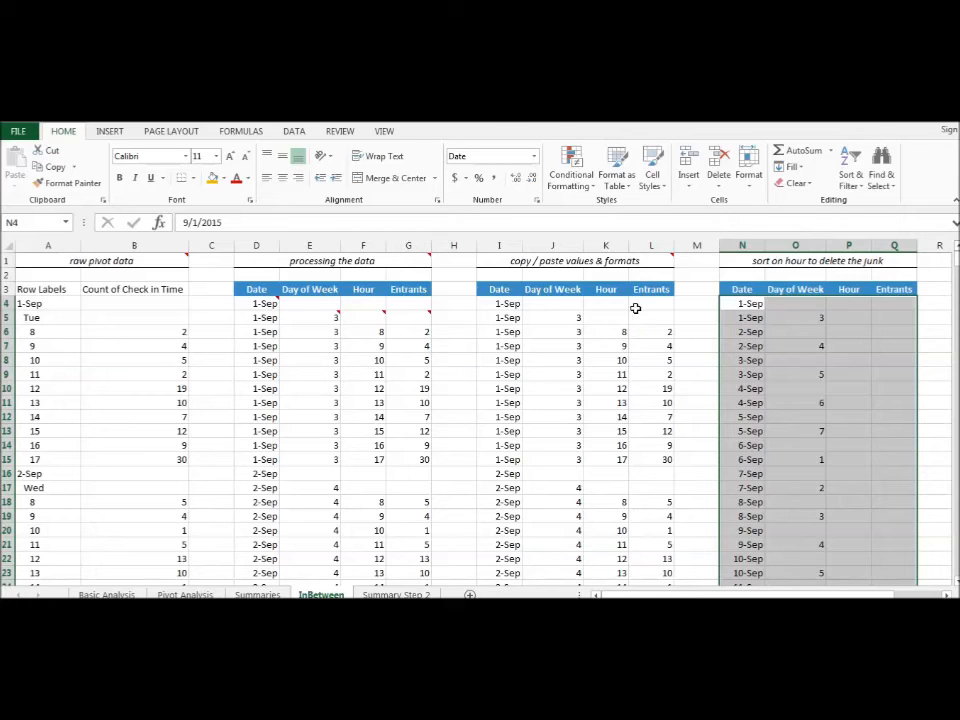
# - Delete the junk rows without an hour in N4:Q63, shifting the cells up
pyautogui.moveTo(743, 304); pyautogui.dragTo(892, 372)
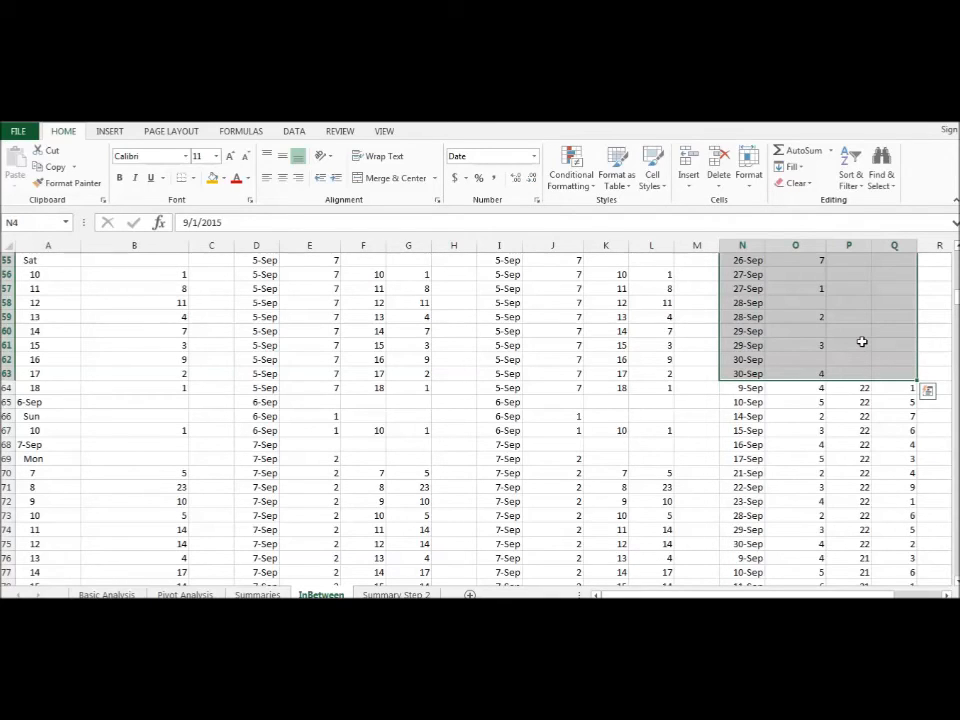
pyautogui.rightClick(862, 342)
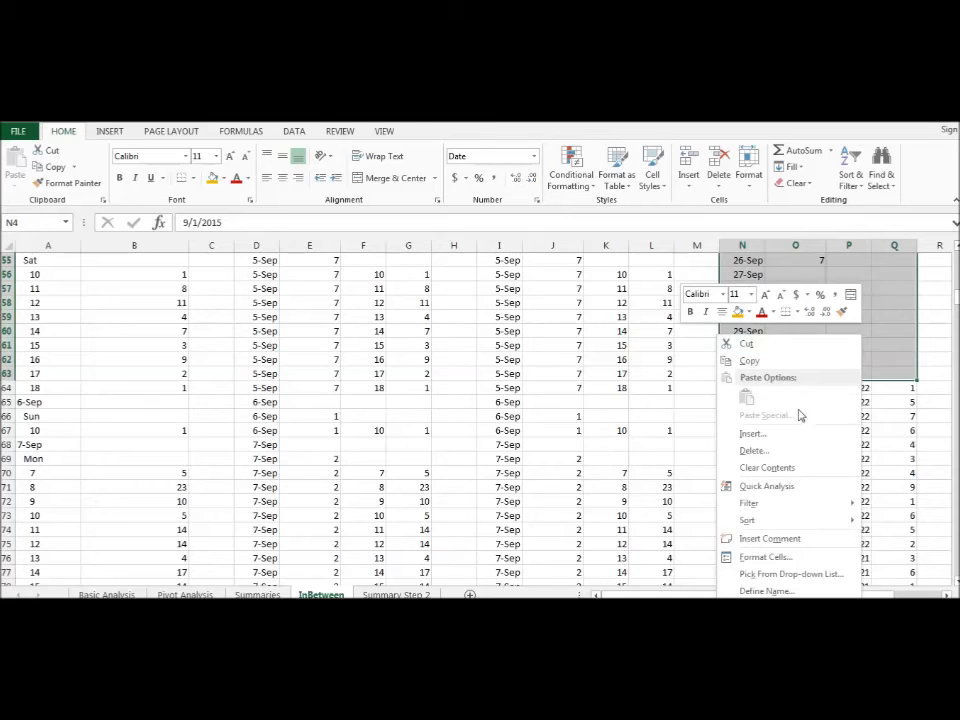
pyautogui.click(779, 453)
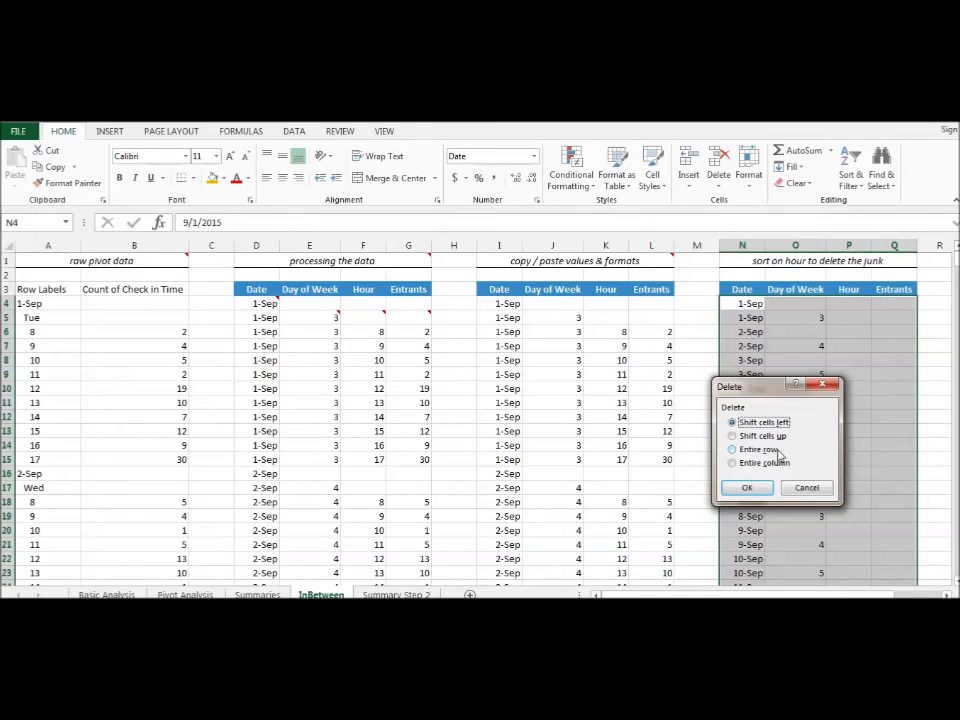
pyautogui.click(733, 437)
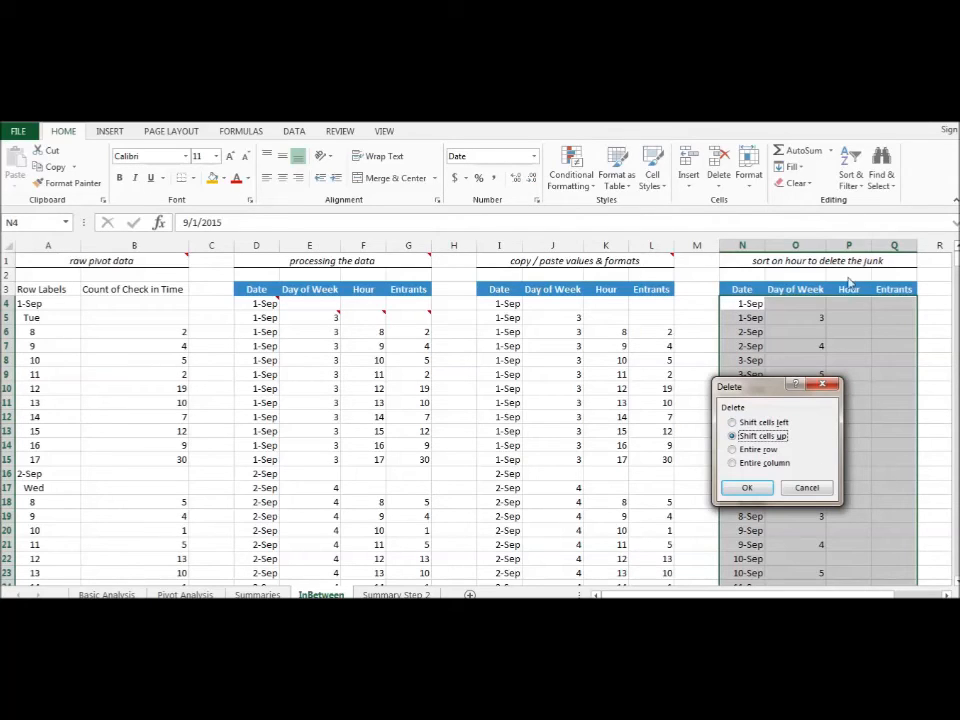
pyautogui.click(753, 488)
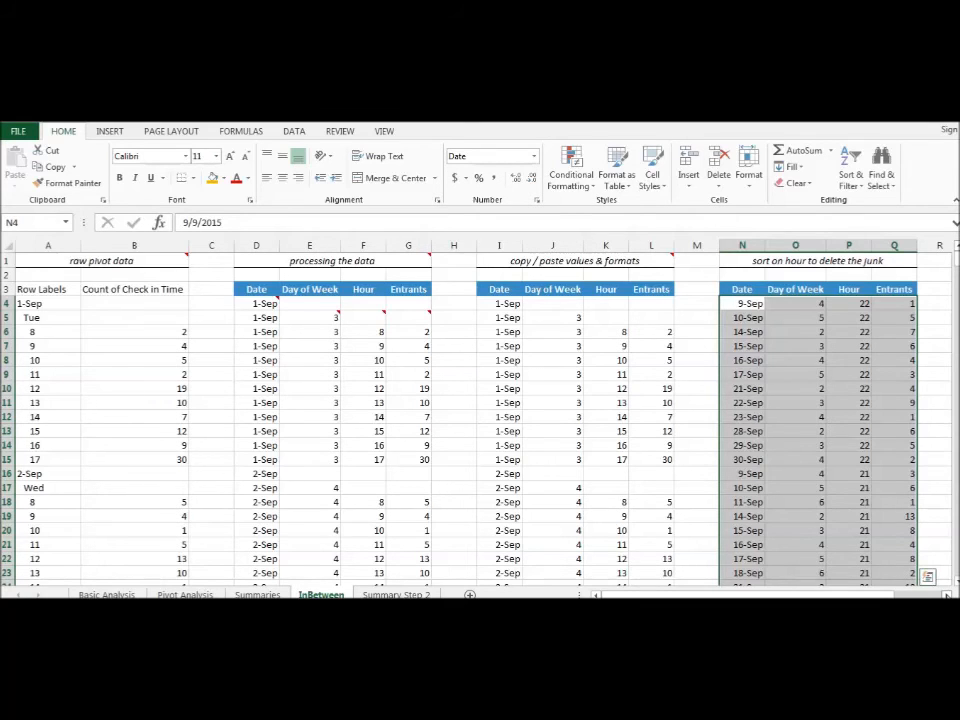
# - Copy the cleaned data in N4:Q402 and paste it at S4 over the existing entries in the final data section
pyautogui.hscroll(3, 480, 410)
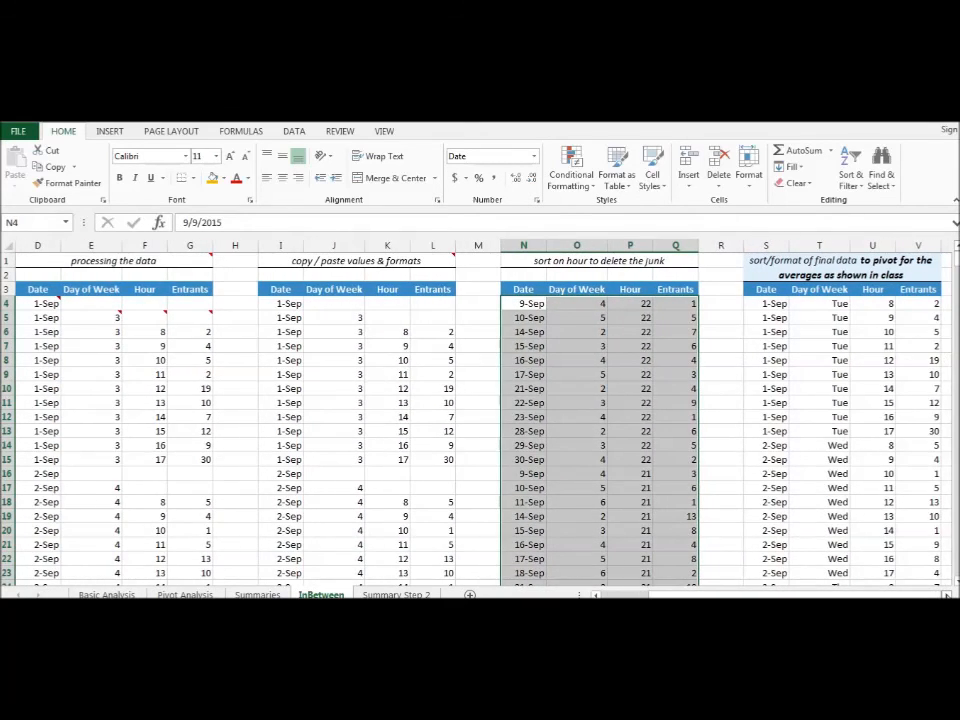
pyautogui.hscroll(1, 480, 410)
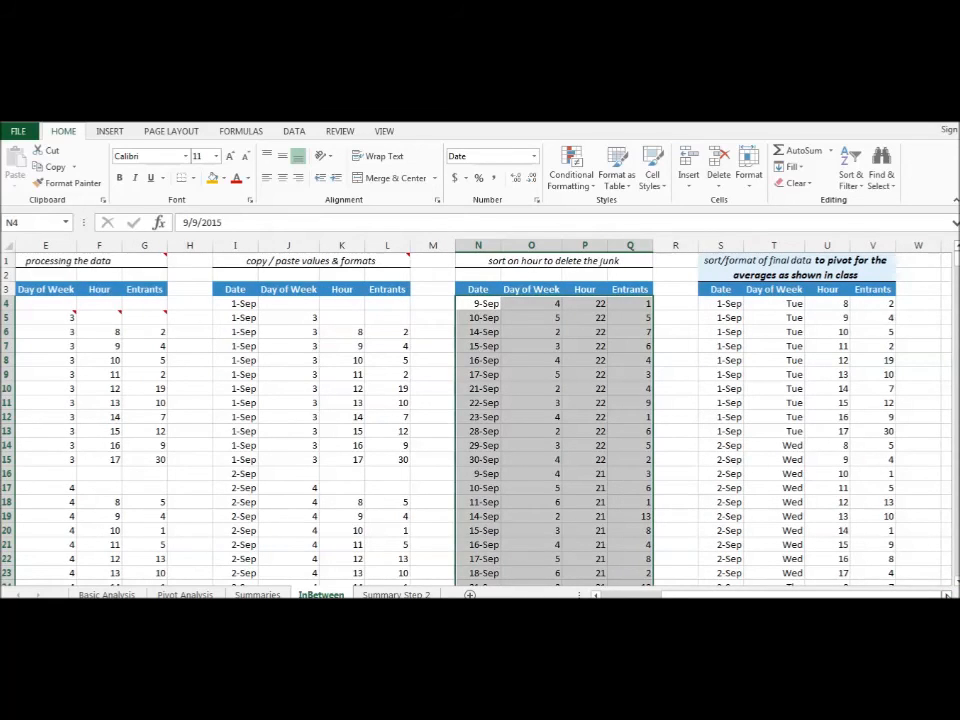
pyautogui.hscroll(1, 480, 410)
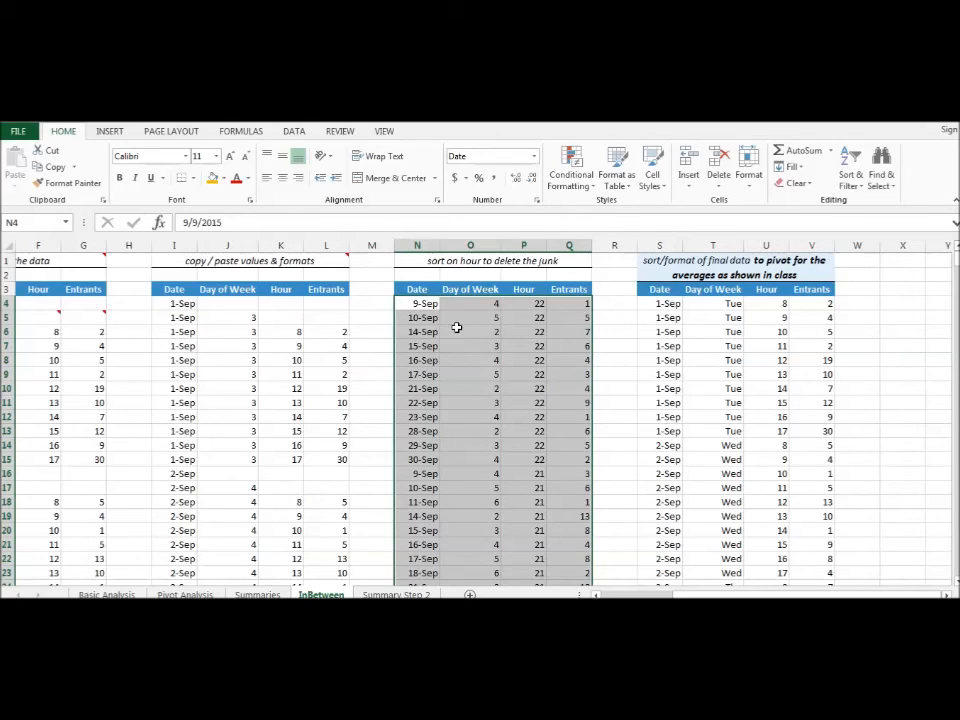
pyautogui.moveTo(409, 304); pyautogui.dragTo(575, 342)
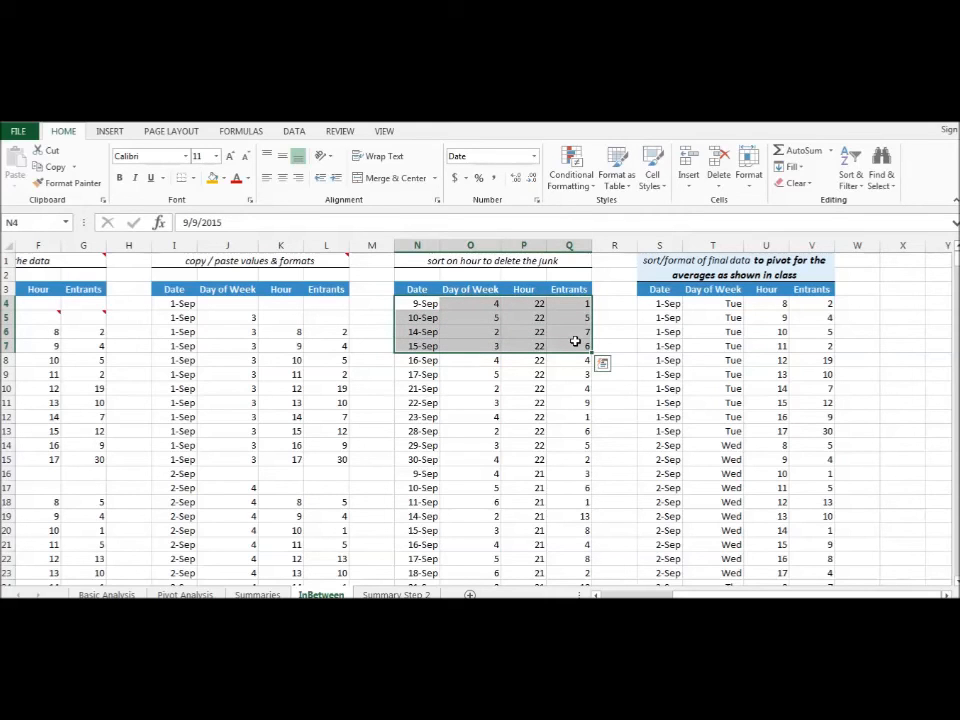
pyautogui.hotkey('ctrl', 'shift', 'Down')
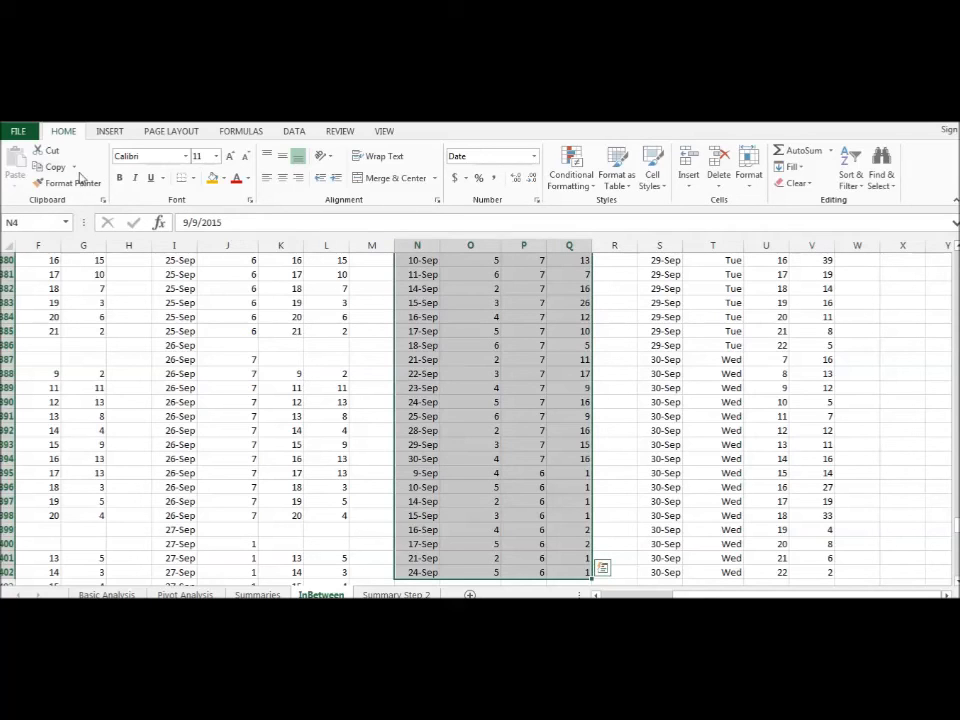
pyautogui.click(42, 167)
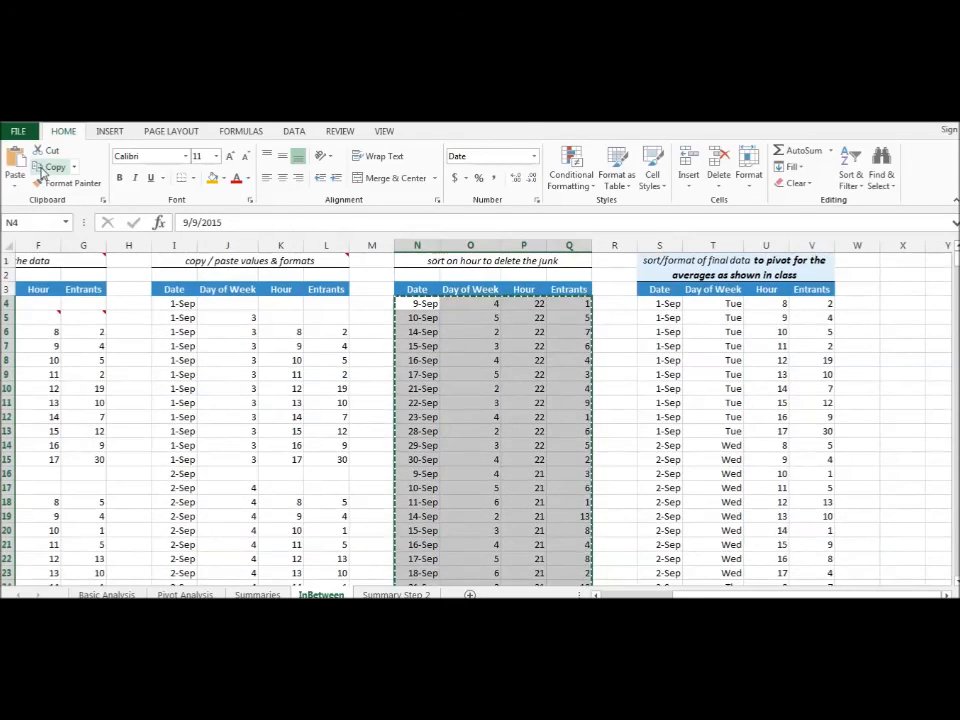
pyautogui.click(654, 306)
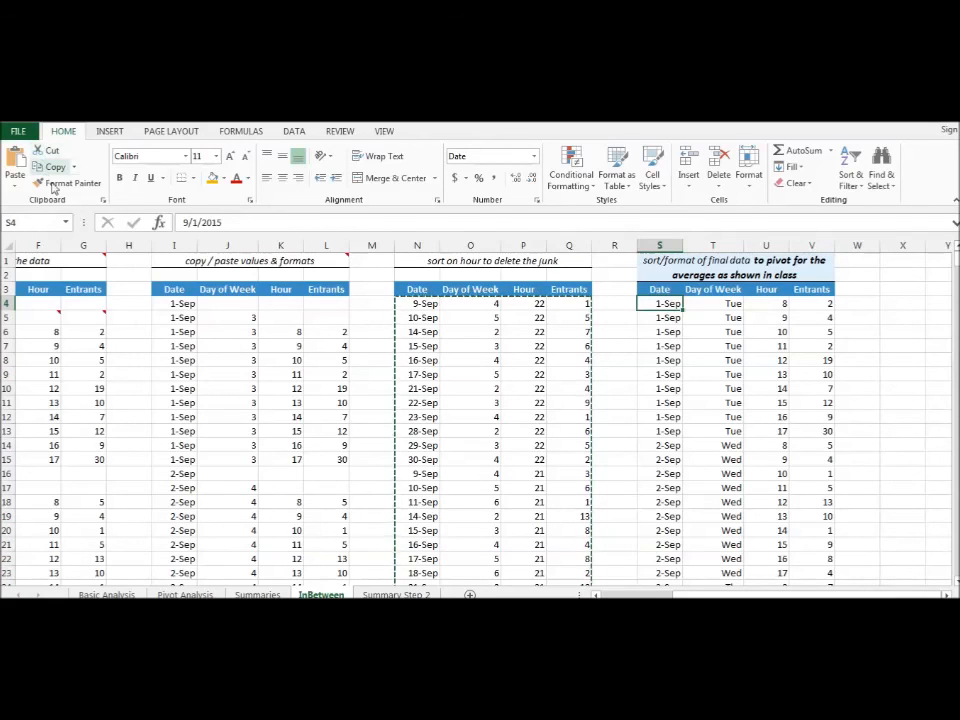
pyautogui.click(17, 160)
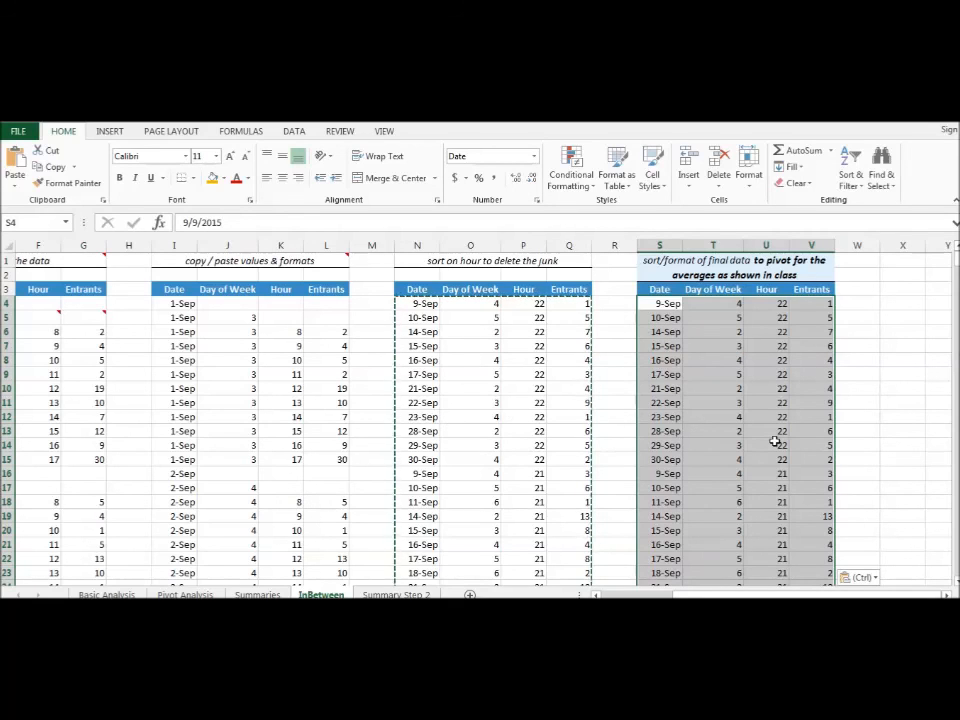
pyautogui.click(858, 178)
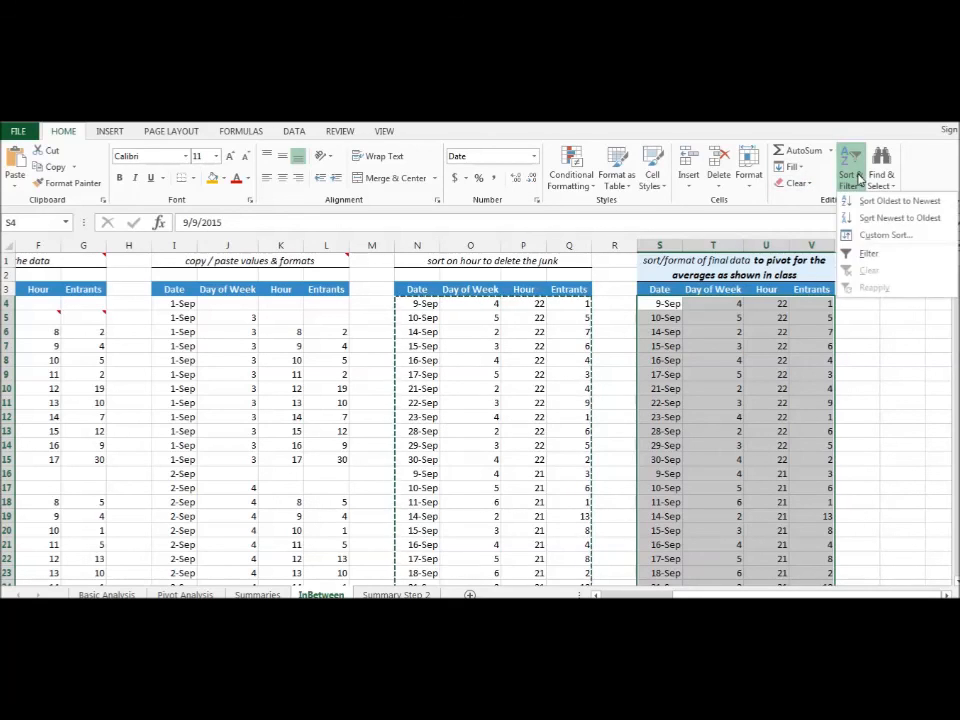
pyautogui.click(870, 235)
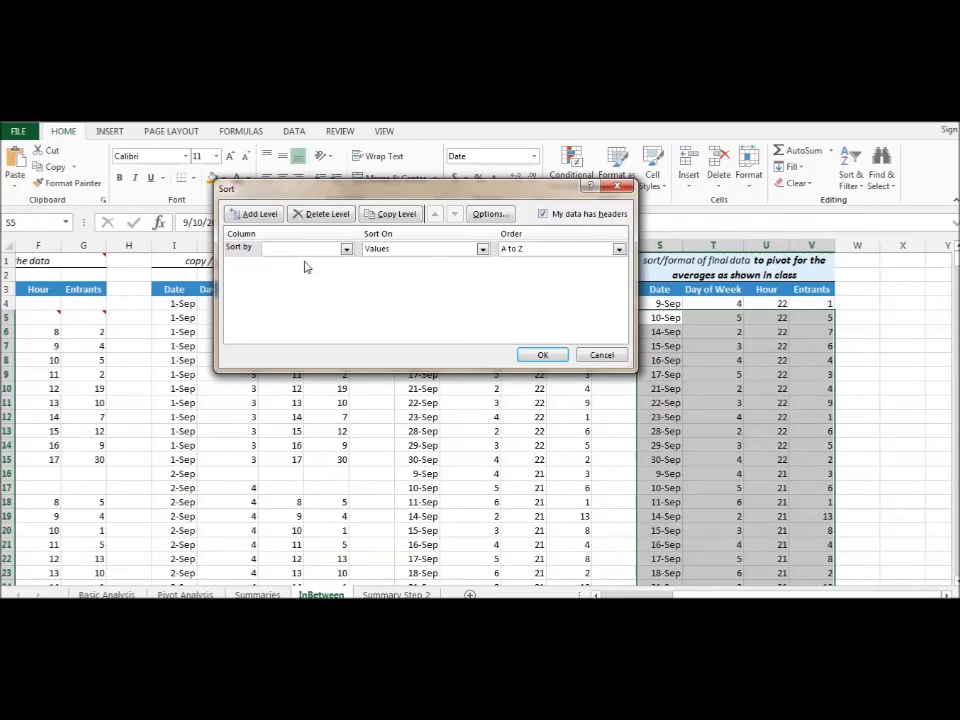
pyautogui.click(306, 249)
pyautogui.click(285, 262)
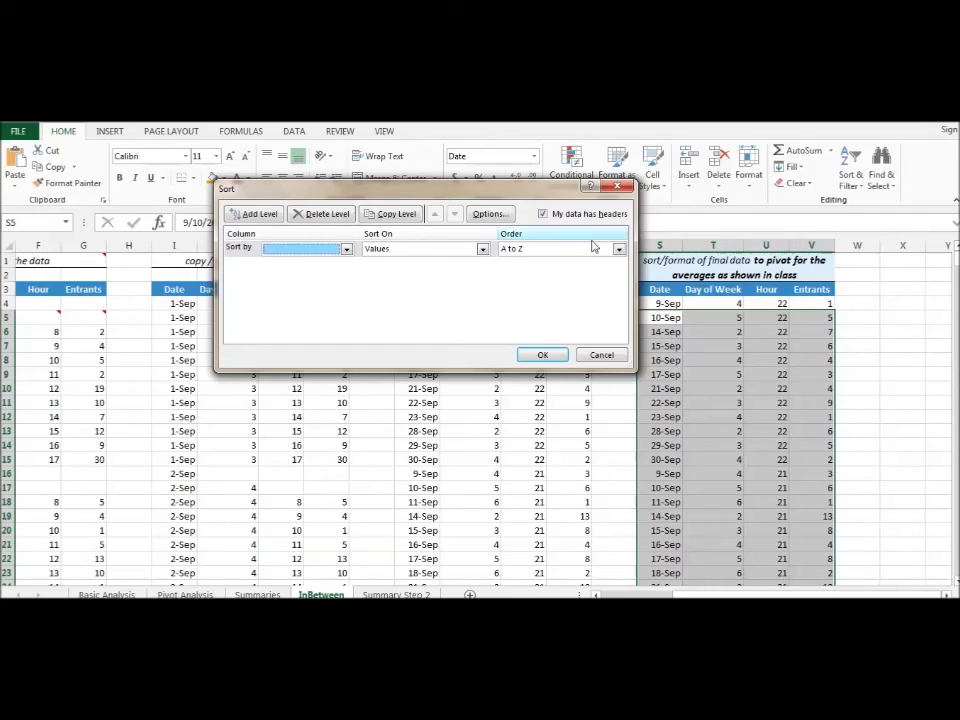
pyautogui.click(601, 355)
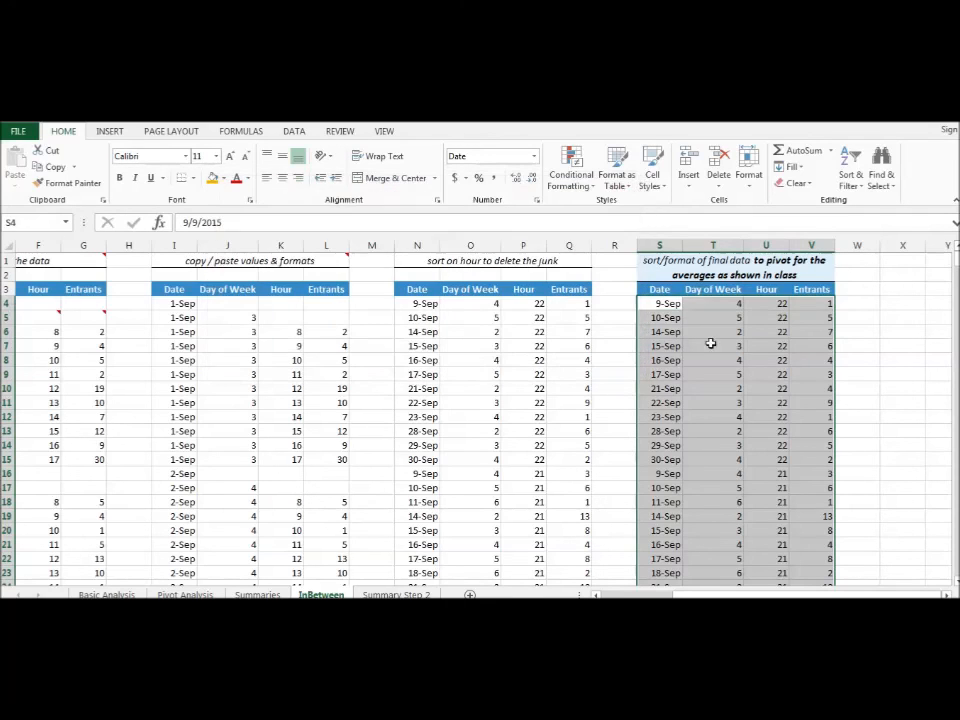
# - Sort the final data in S3:V402, including its headers, by Date from oldest to newest and by Hour from smallest to largest
pyautogui.moveTo(651, 287); pyautogui.dragTo(815, 377)
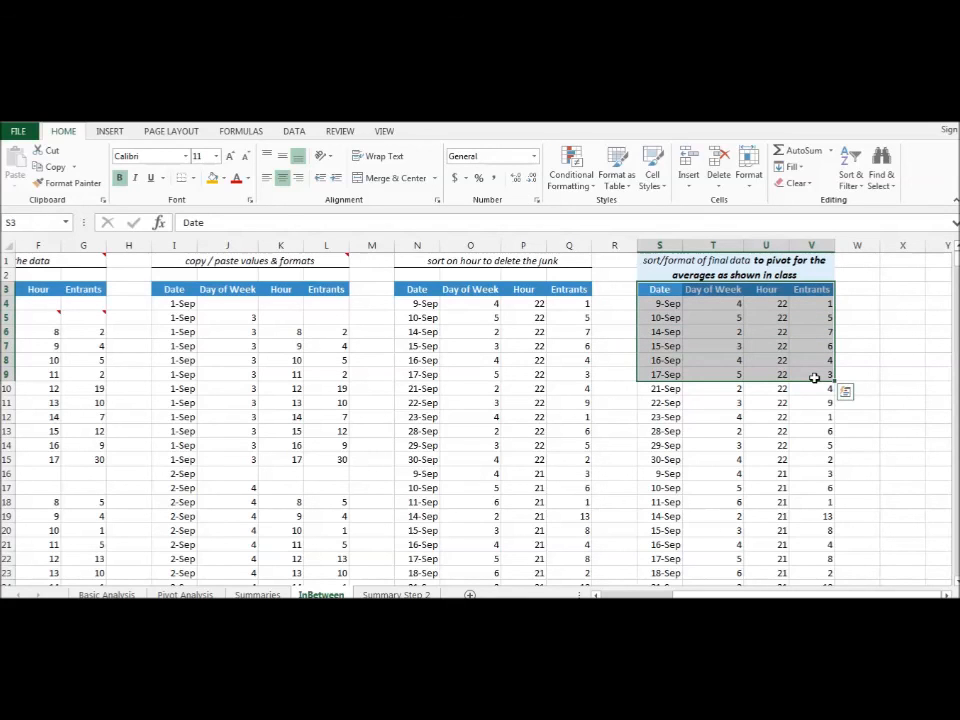
pyautogui.hotkey('ctrl', 'shift', 'Down')
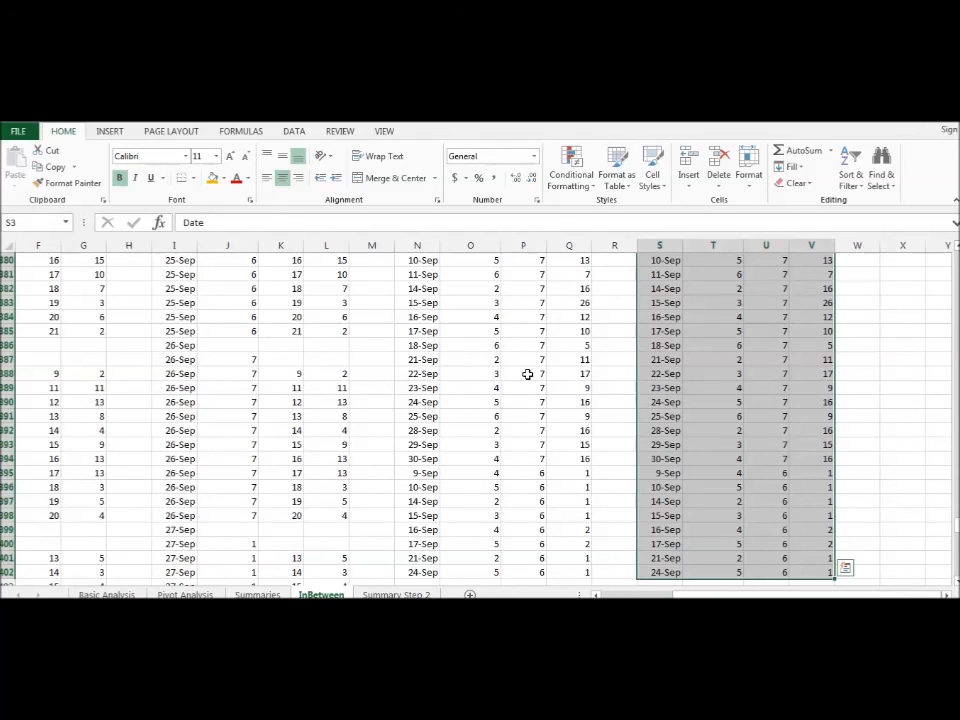
pyautogui.click(853, 177)
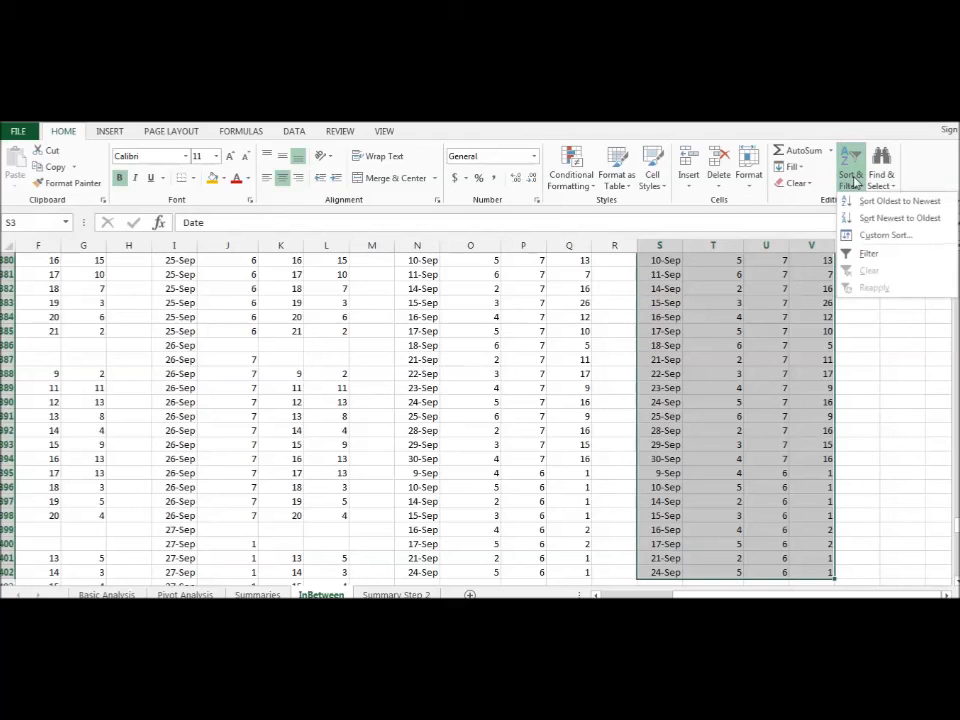
pyautogui.click(867, 237)
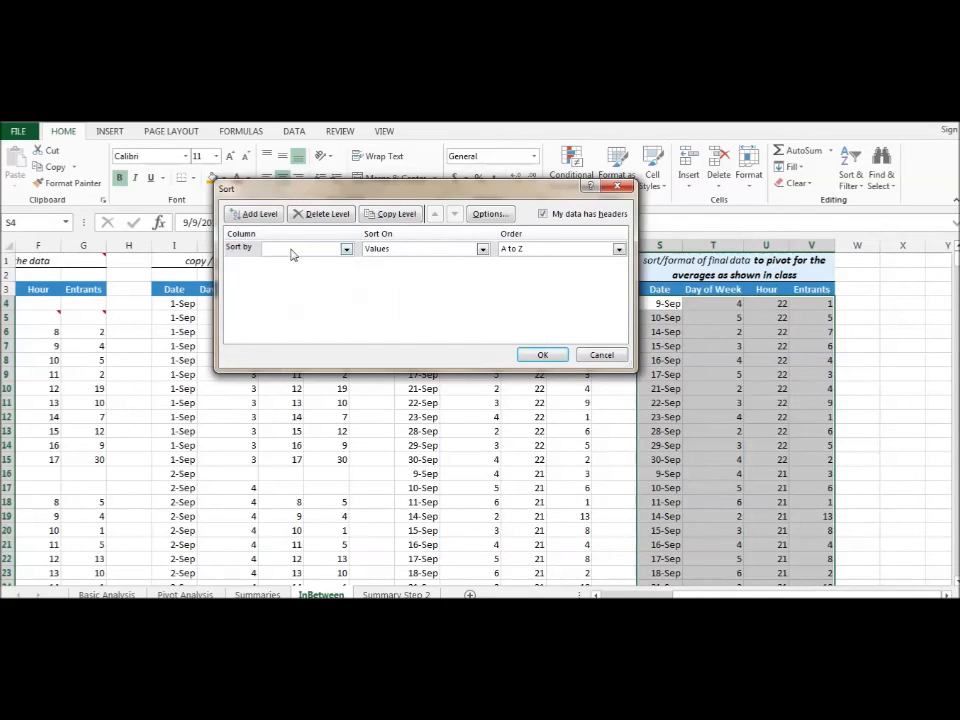
pyautogui.click(292, 250)
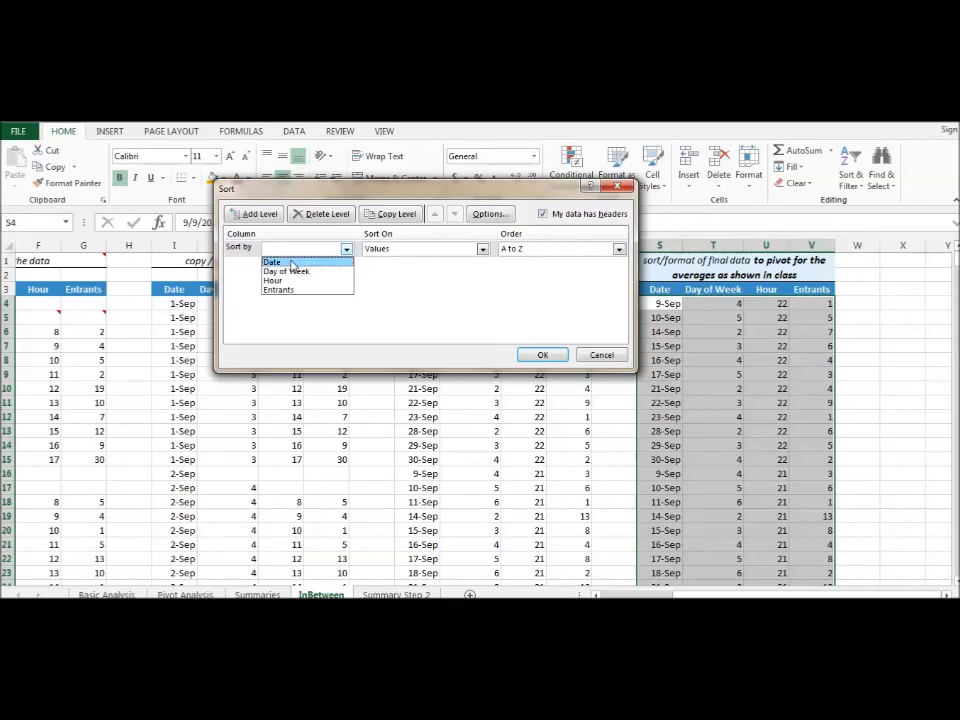
pyautogui.click(292, 263)
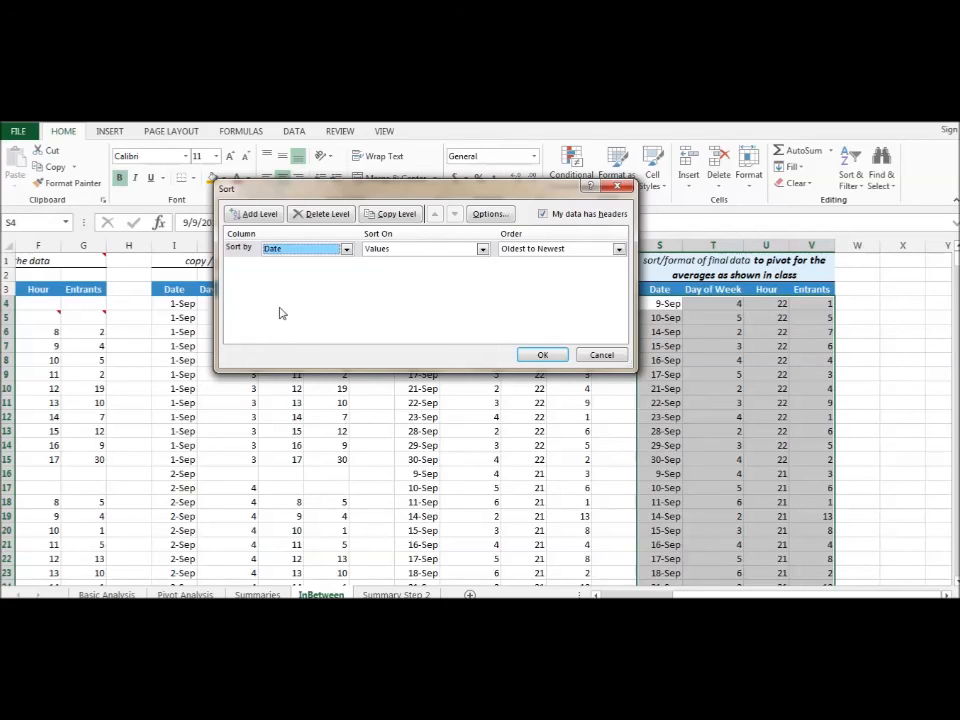
pyautogui.click(243, 217)
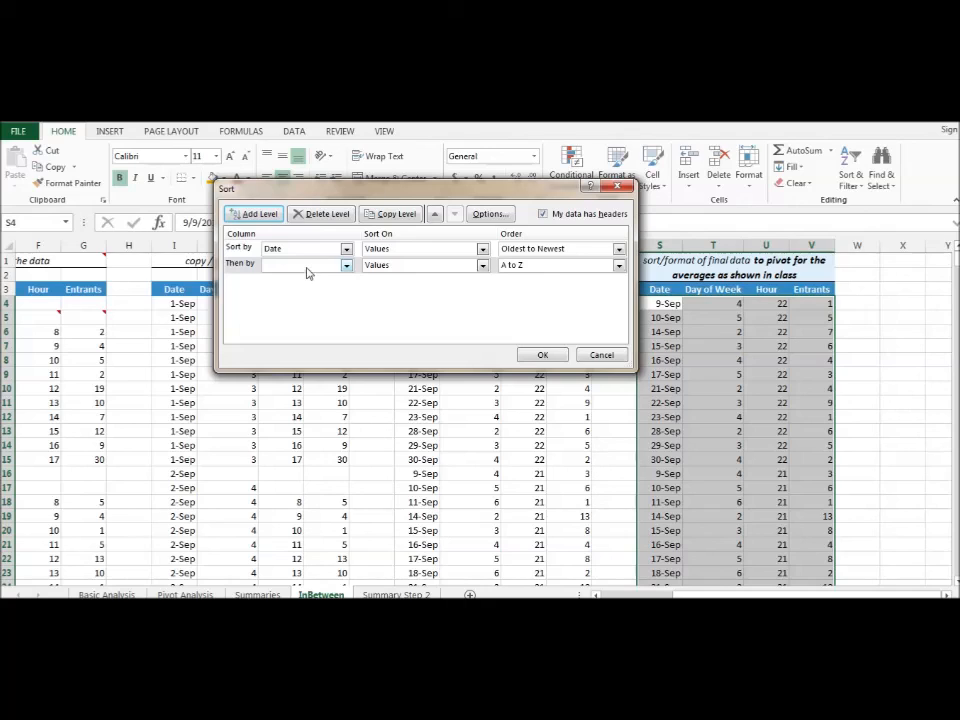
pyautogui.click(308, 266)
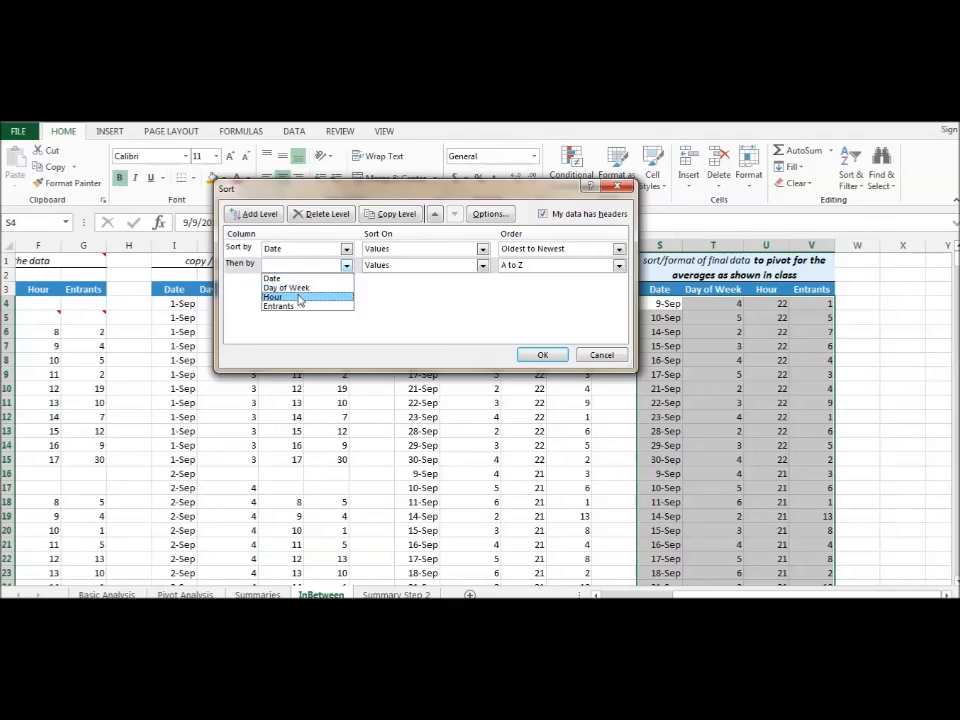
pyautogui.click(299, 298)
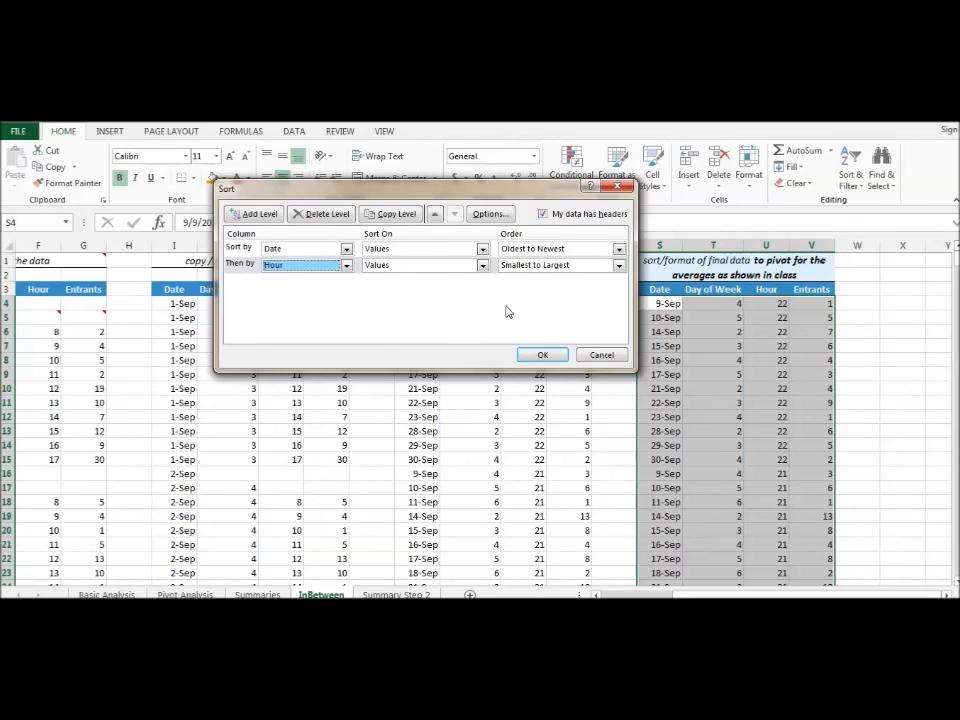
pyautogui.click(542, 356)
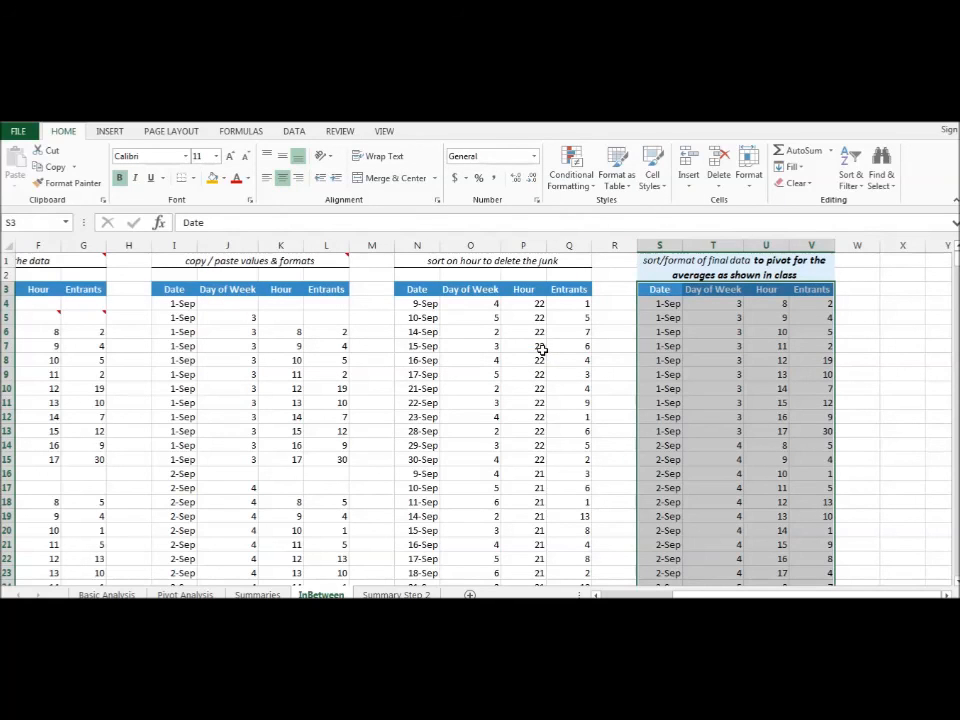
pyautogui.click(668, 372)
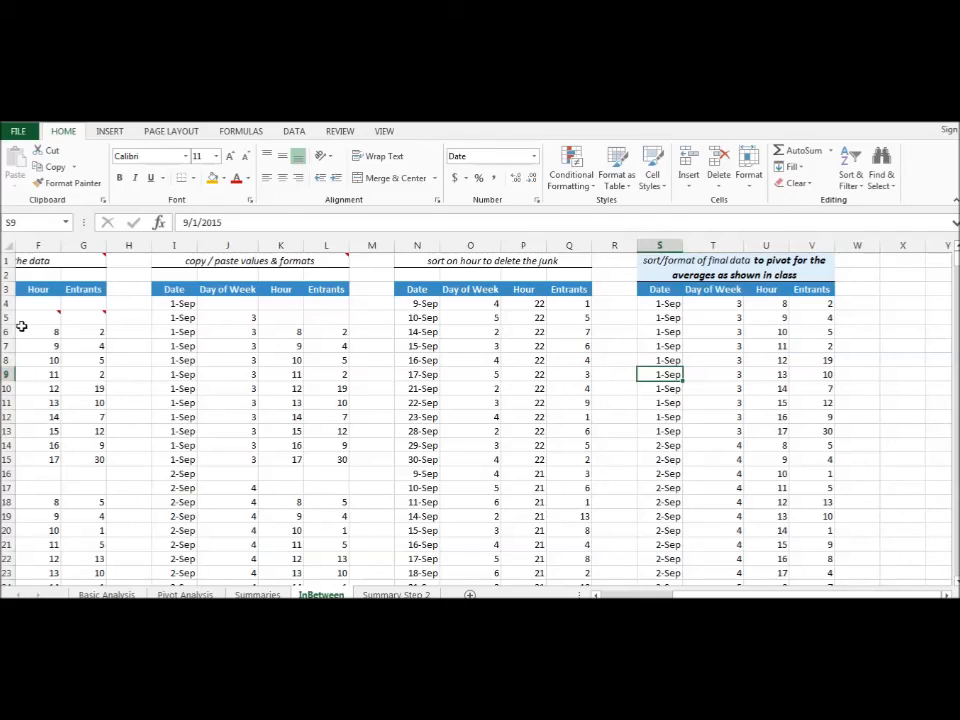
pyautogui.click(716, 304)
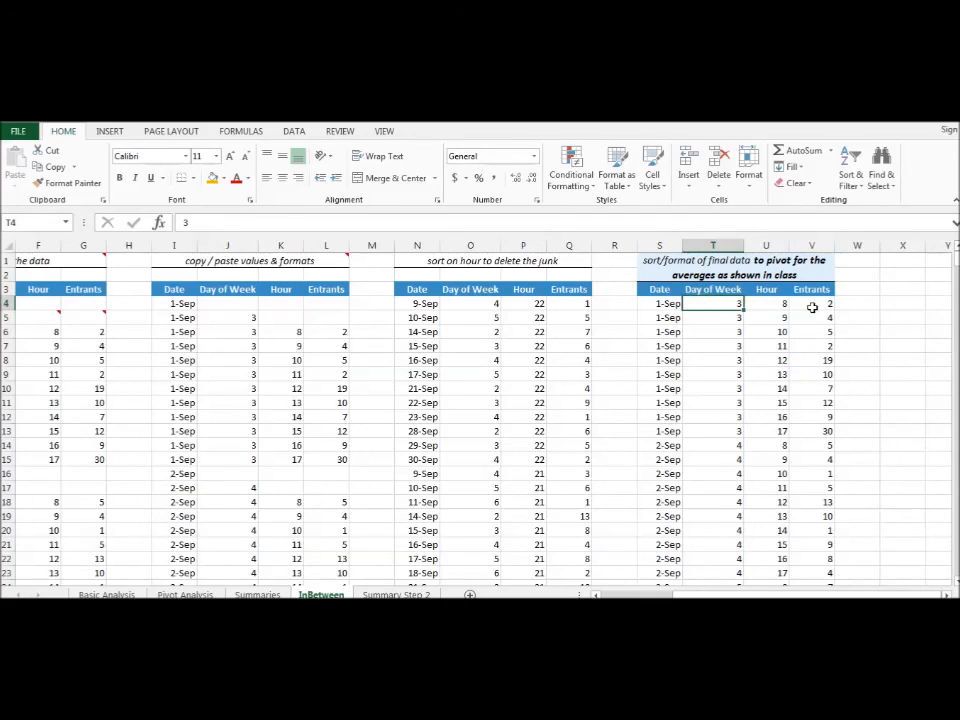